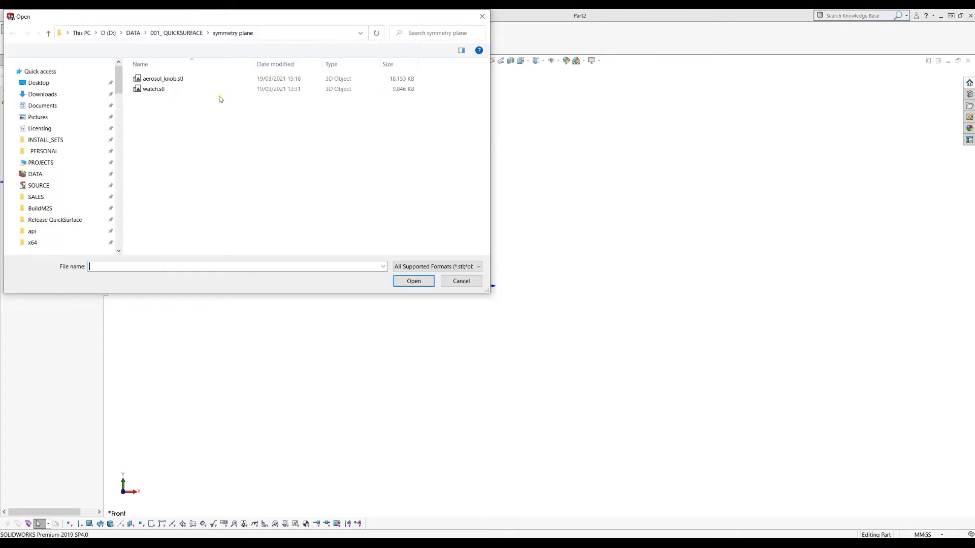
# Step: Import the mesh file aerosol_knob.stl in millimeters with Z mapped to the Y axis
pyautogui.click(163, 78)
pyautogui.click(415, 283)
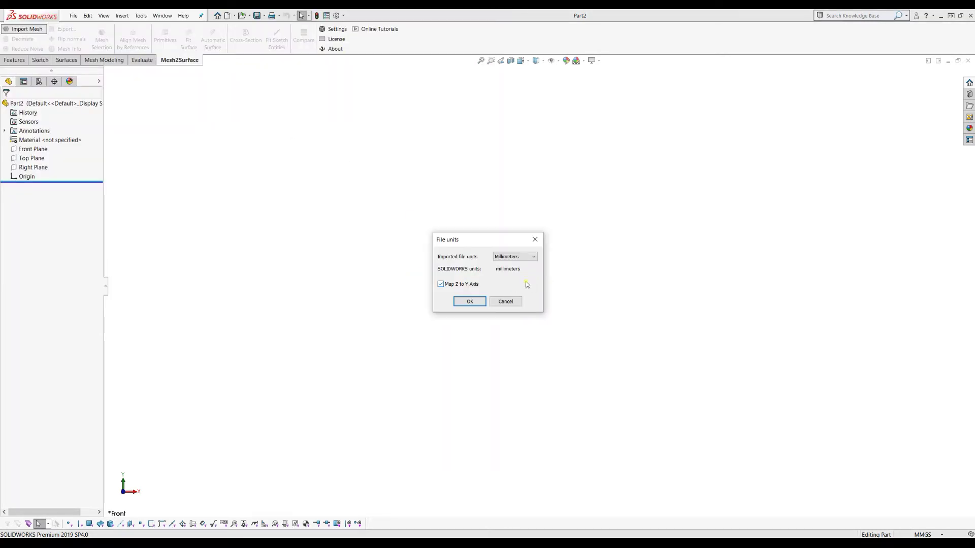
pyautogui.click(465, 302)
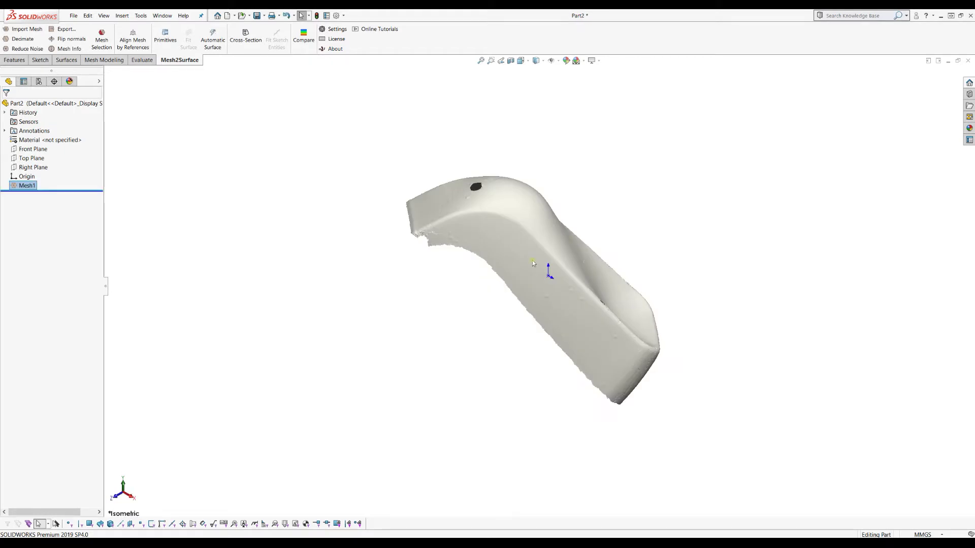
# Step: Examine the imported knob mesh from above, from the front and at both ends
pyautogui.moveTo(483, 224); pyautogui.dragTo(472, 350, button='middle')
pyautogui.moveTo(543, 264); pyautogui.dragTo(543, 295, button='middle')
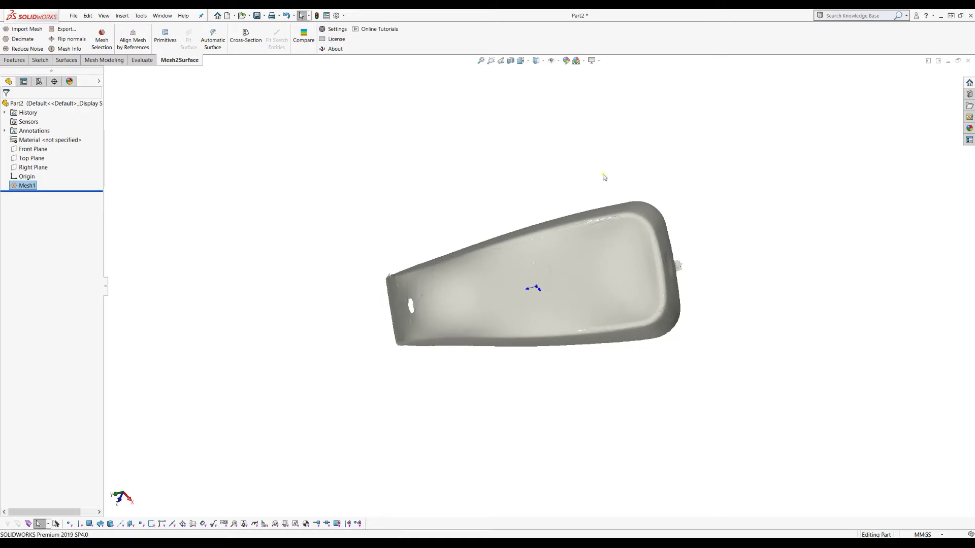
pyautogui.click(521, 60)
pyautogui.click(529, 90)
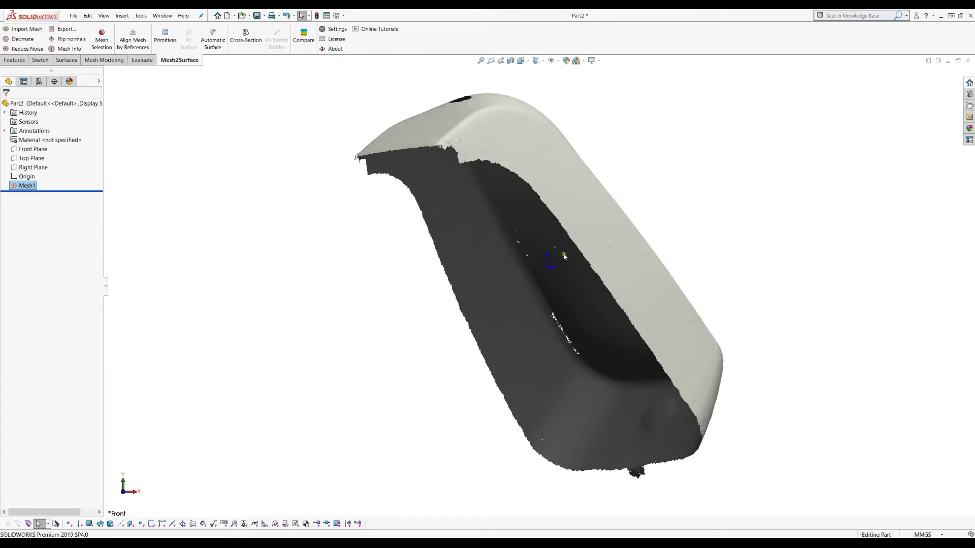
pyautogui.moveTo(512, 167); pyautogui.dragTo(405, 335, button='middle')
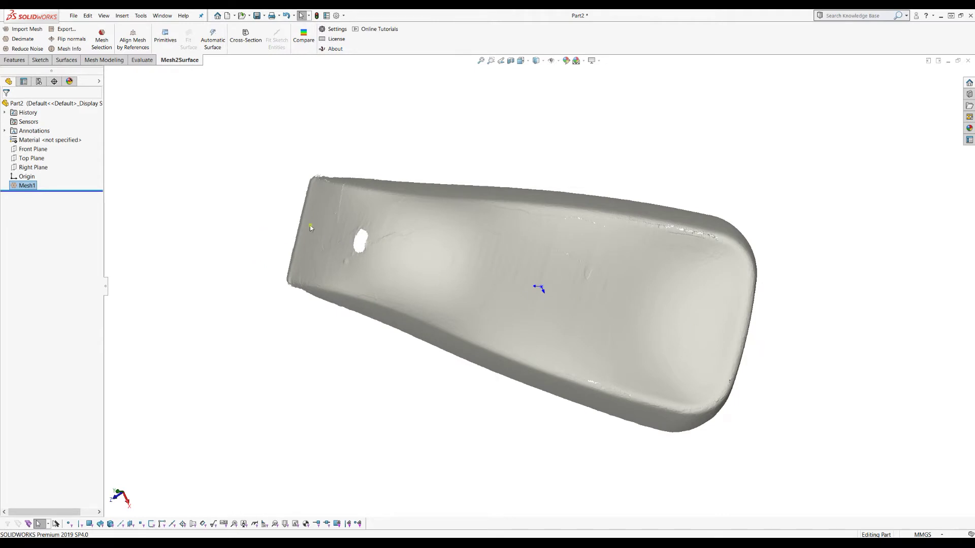
pyautogui.moveTo(468, 234)
pyautogui.mouseDown(button='middle')
pyautogui.moveTo(447, 218)
pyautogui.moveTo(487, 232)
pyautogui.mouseUp(button='middle')
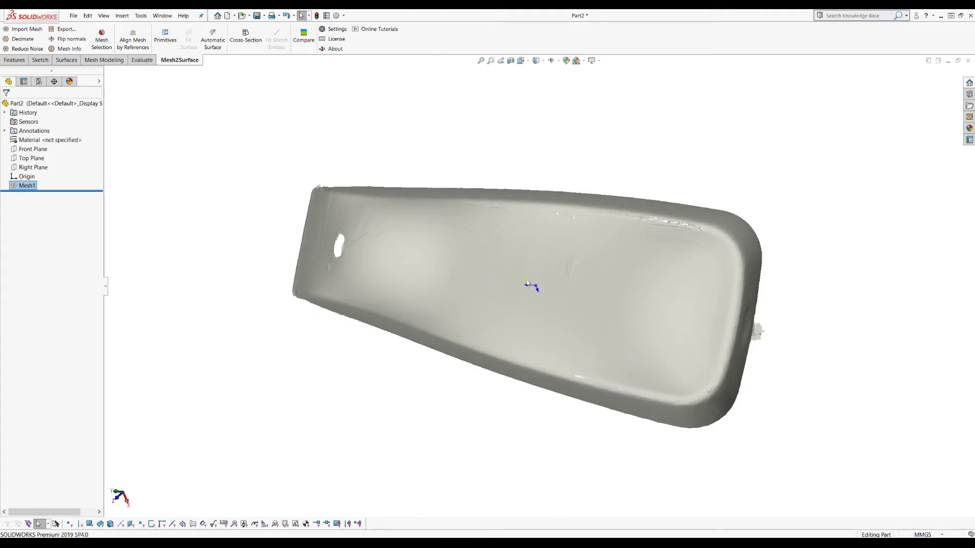
pyautogui.moveTo(415, 244); pyautogui.dragTo(406, 223, button='middle')
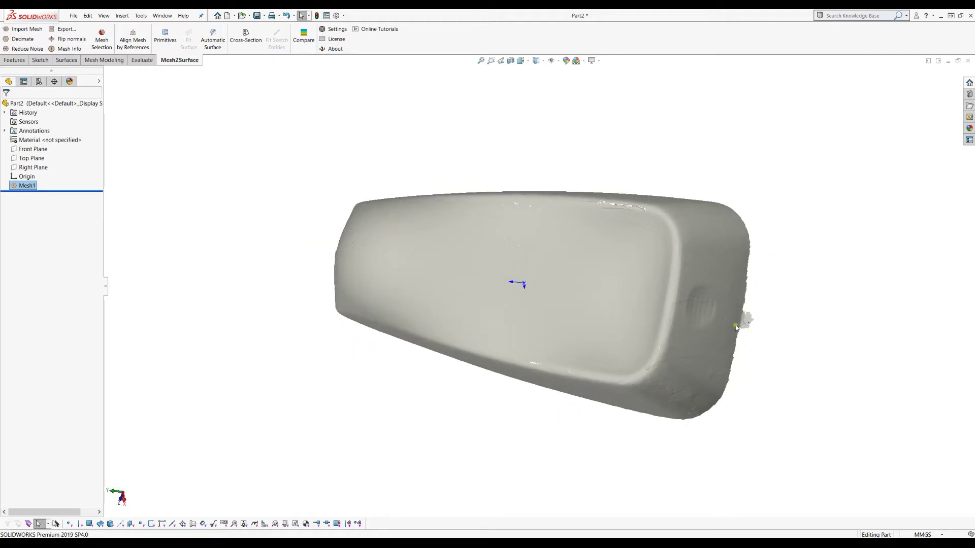
# Step: Lasso-select the stray fragment protruding from the rim at the knob's wide end and hide it
pyautogui.scroll(-5, 781, 325)
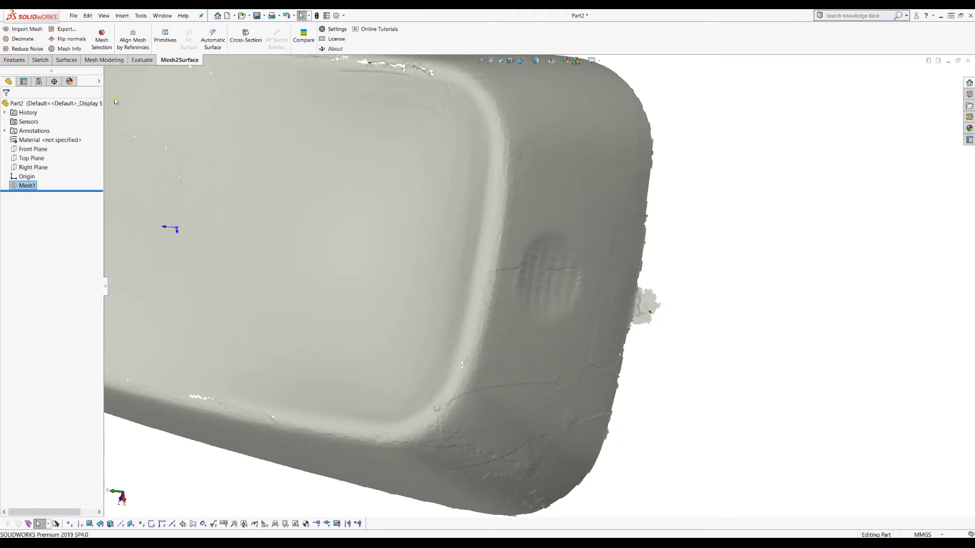
pyautogui.click(101, 40)
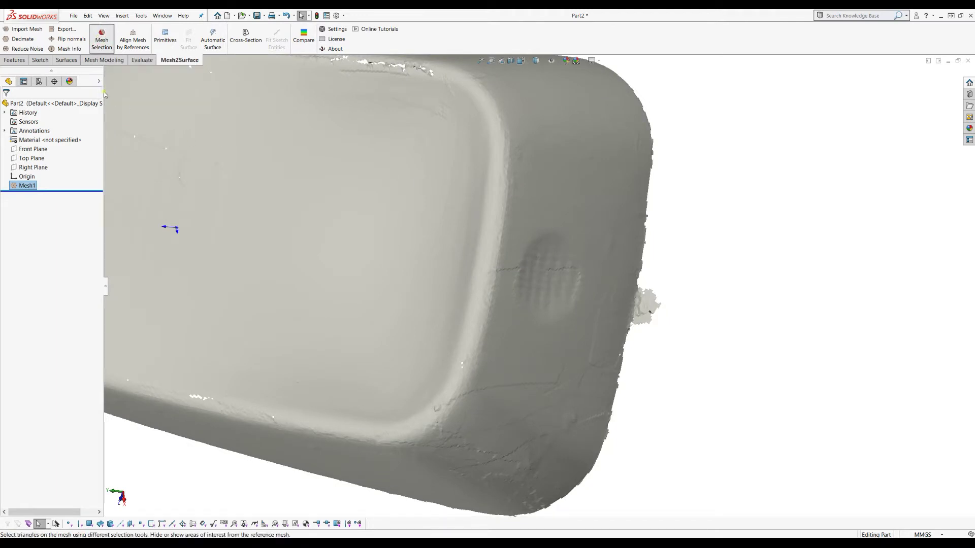
pyautogui.click(41, 134)
pyautogui.click(655, 282)
pyautogui.click(636, 287)
pyautogui.click(629, 327)
pyautogui.click(650, 338)
pyautogui.doubleClick(693, 321)
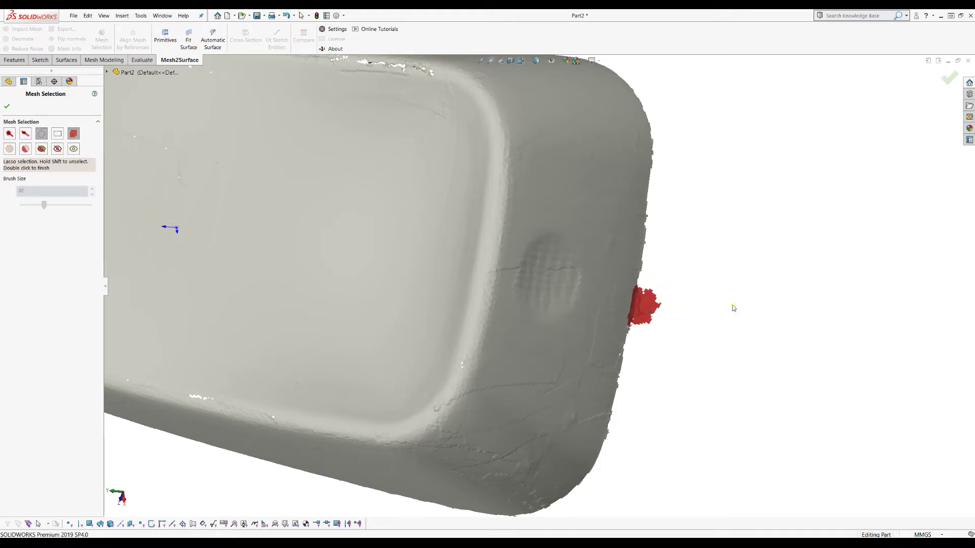
pyautogui.rightClick(740, 260)
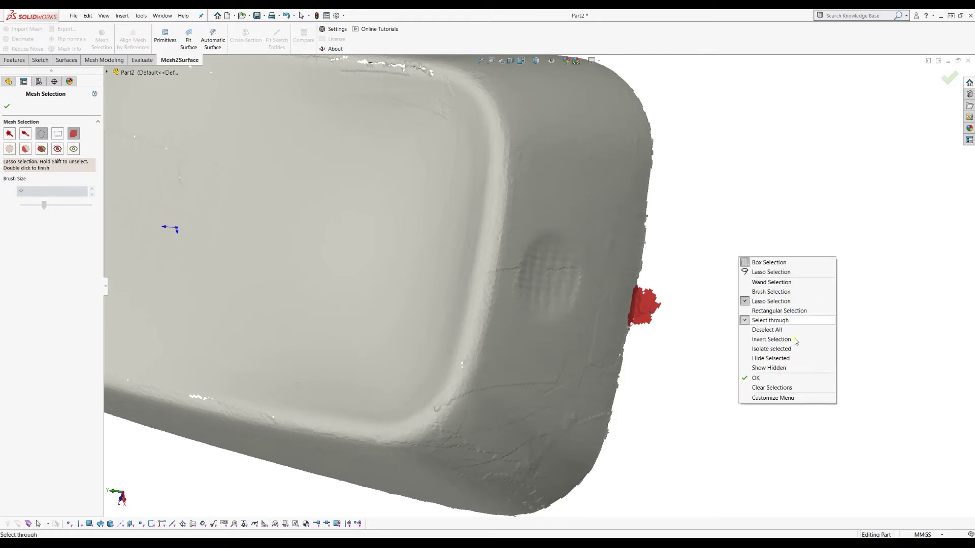
pyautogui.click(784, 358)
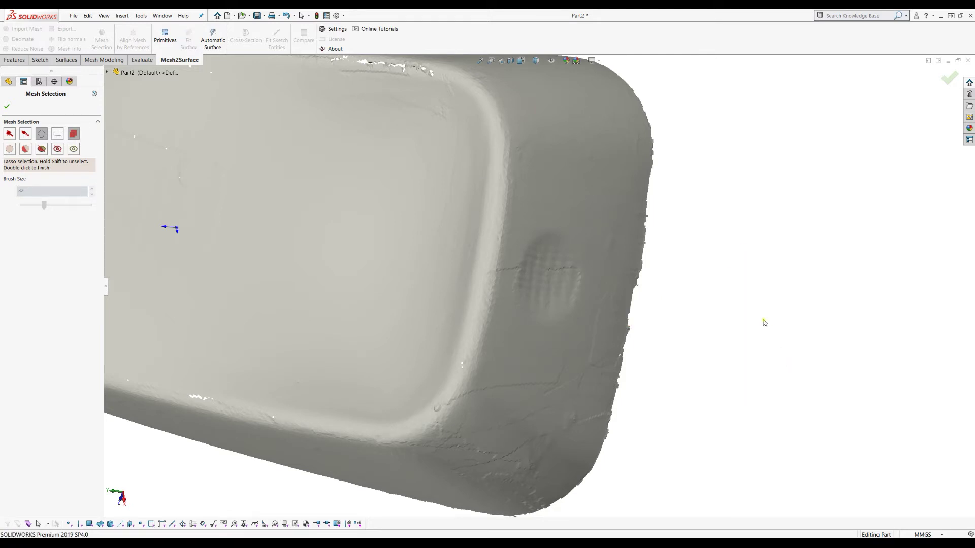
pyautogui.press('z')
pyautogui.press('z')
pyautogui.press('z')
pyautogui.press('z')
pyautogui.scroll(3, 199, 246)
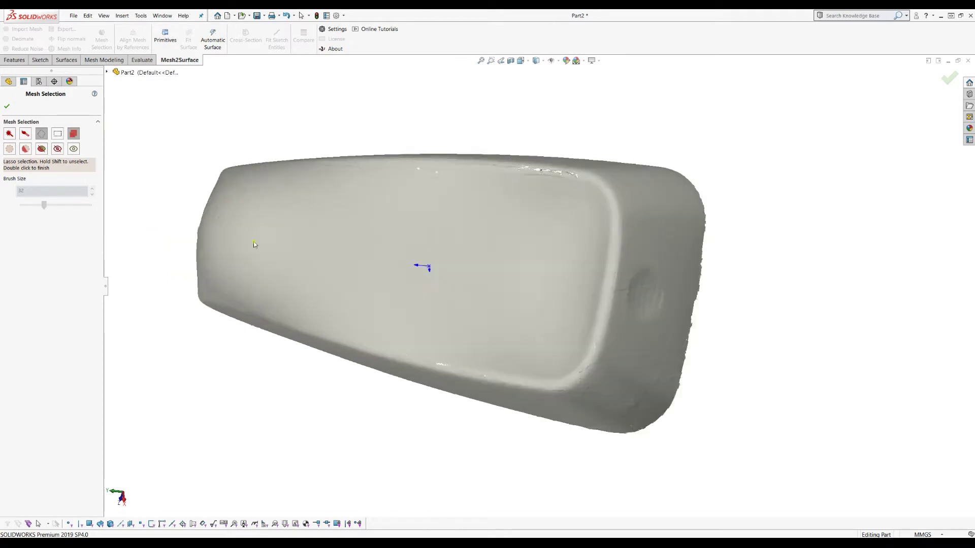
pyautogui.moveTo(556, 340); pyautogui.dragTo(525, 364, button='middle')
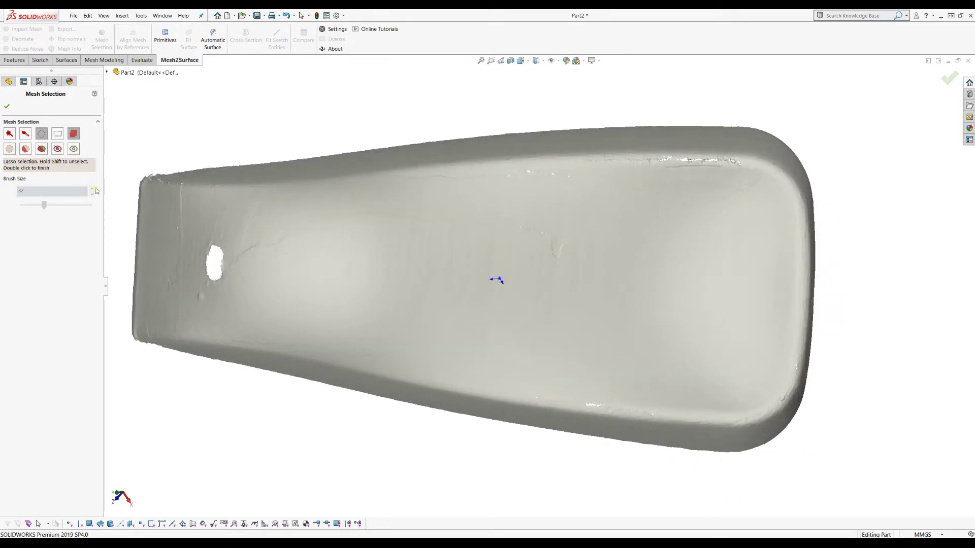
pyautogui.click(7, 106)
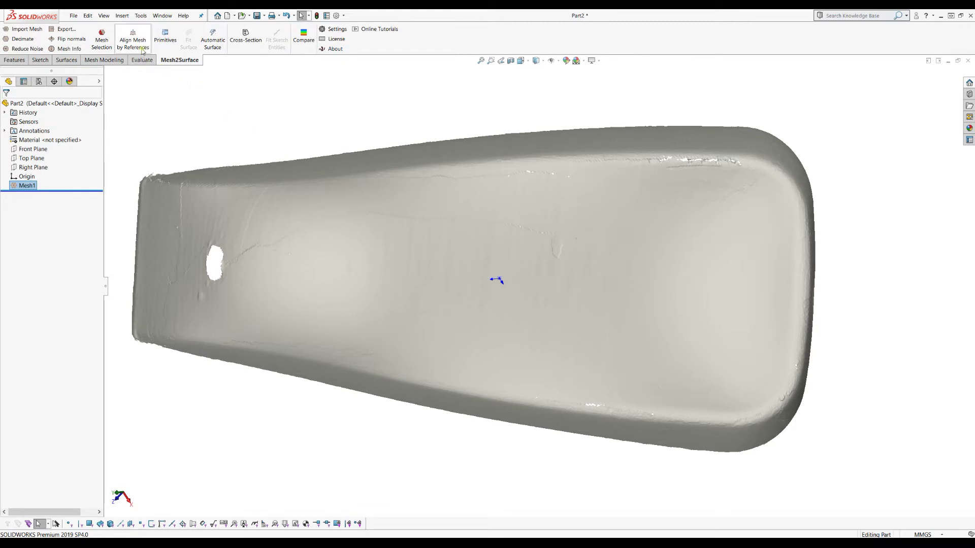
# Step: For a new primitive, brush-select patches along the knob's centerline: narrow end, both sides of the hole, wide-end ridge and end wall
pyautogui.click(163, 40)
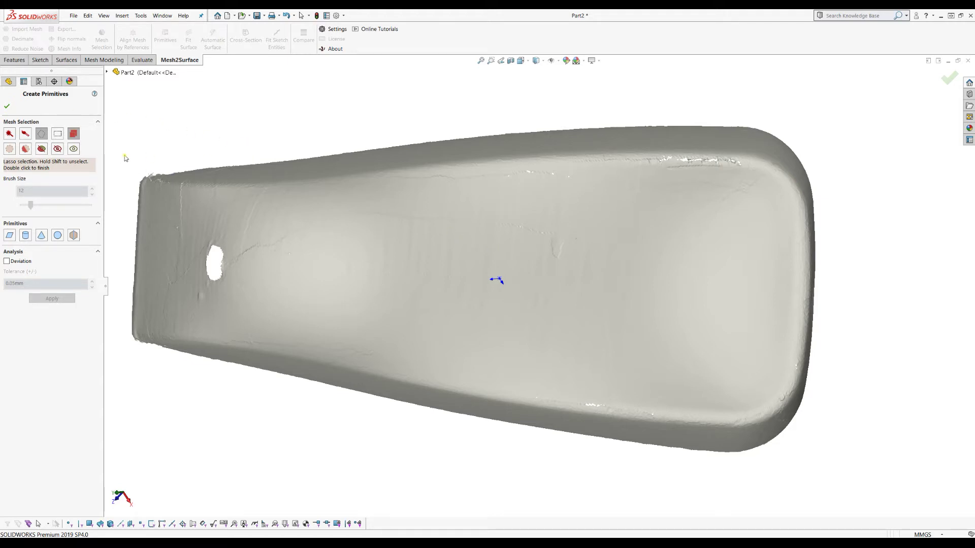
pyautogui.click(25, 134)
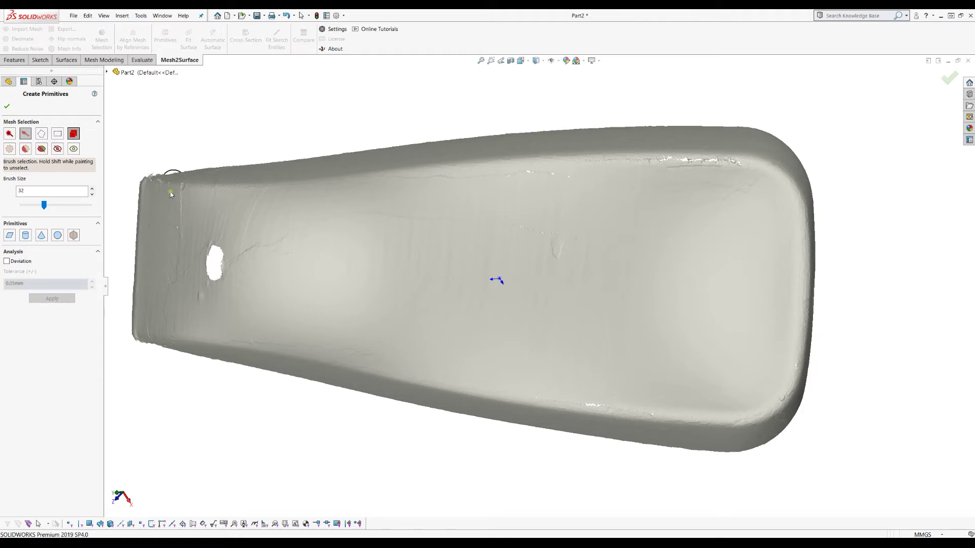
pyautogui.click(145, 255)
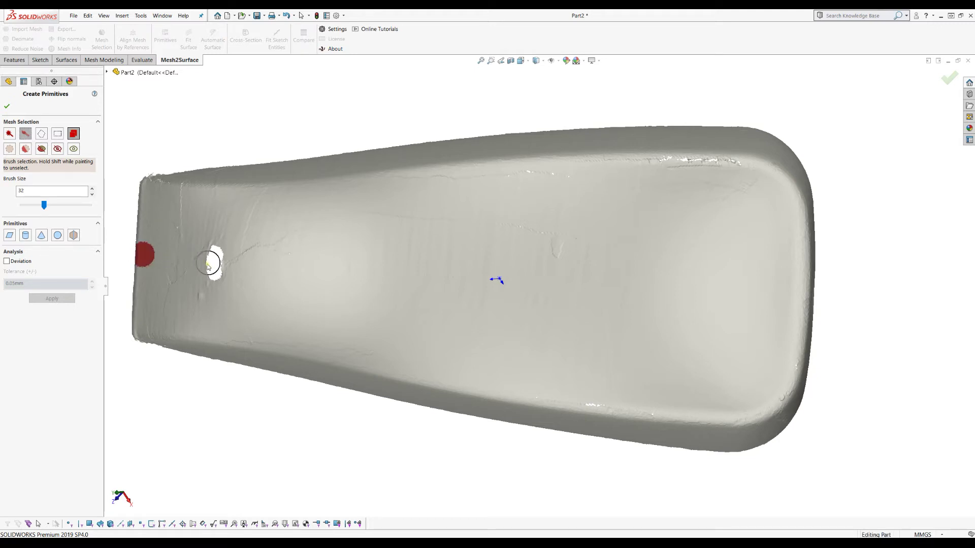
pyautogui.click(202, 264)
pyautogui.click(231, 264)
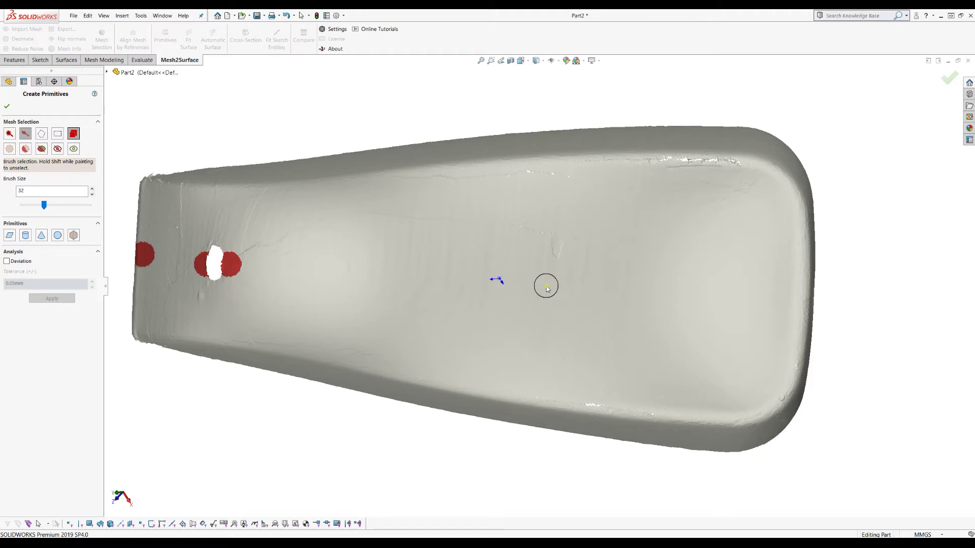
pyautogui.moveTo(622, 259); pyautogui.dragTo(626, 257, button='middle')
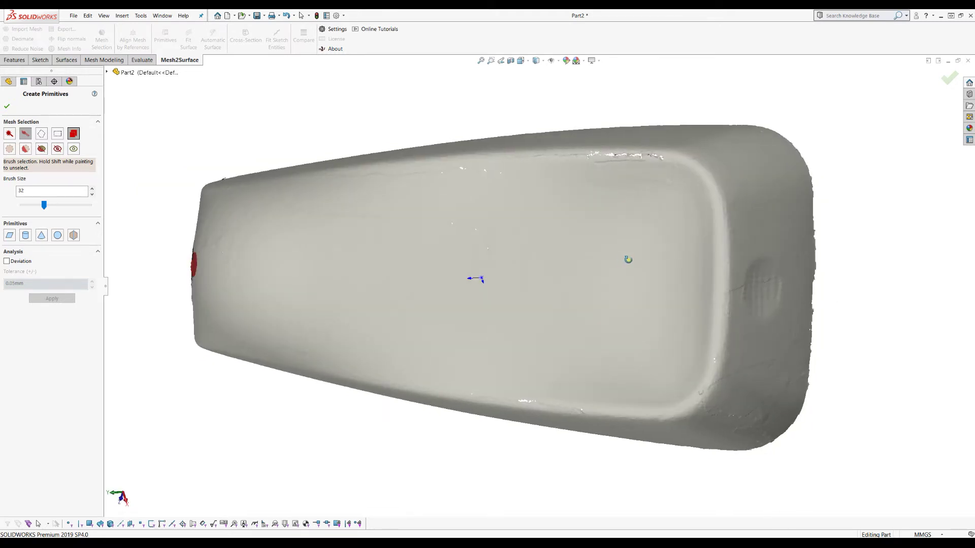
pyautogui.click(727, 291)
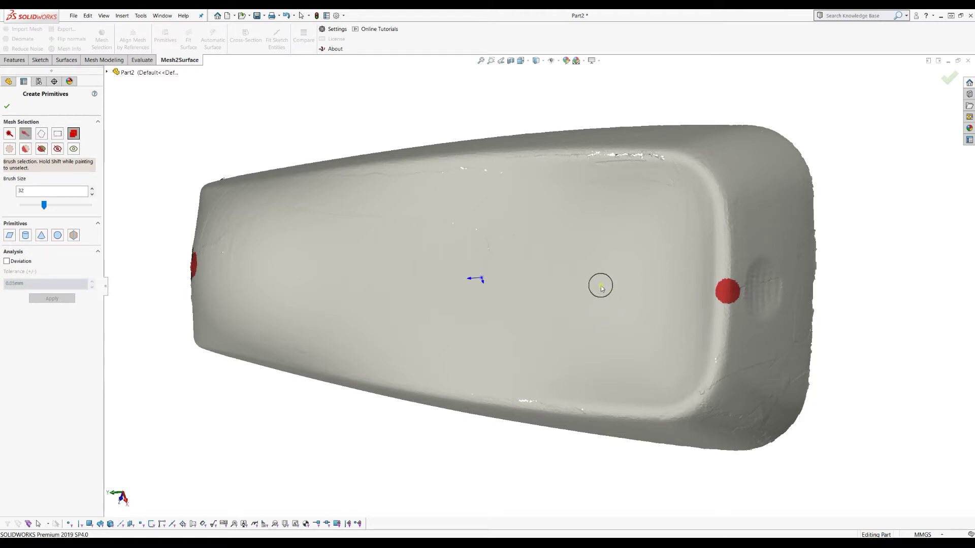
pyautogui.moveTo(618, 273); pyautogui.dragTo(638, 226, button='middle')
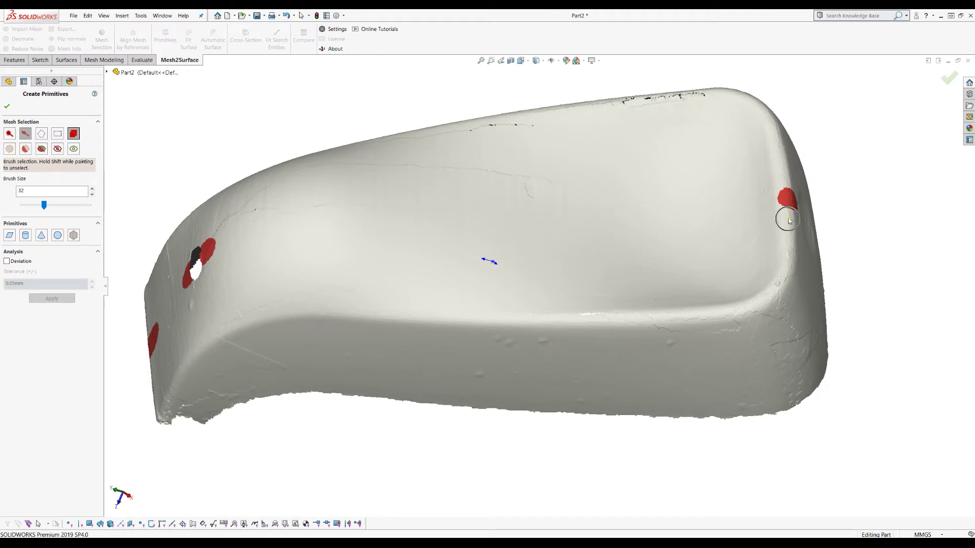
pyautogui.moveTo(447, 233)
pyautogui.mouseDown(button='middle')
pyautogui.moveTo(397, 253)
pyautogui.moveTo(460, 284)
pyautogui.mouseUp(button='middle')
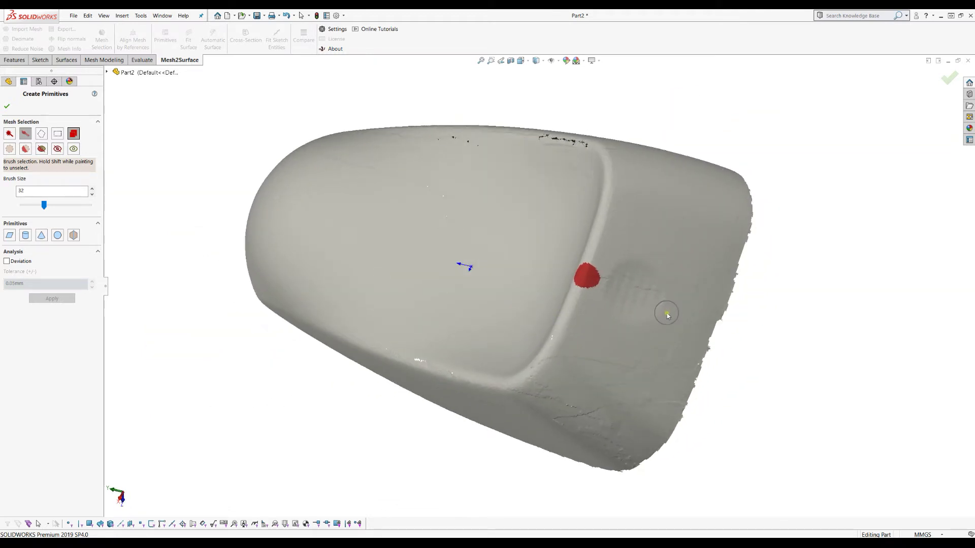
pyautogui.moveTo(666, 311); pyautogui.dragTo(721, 331)
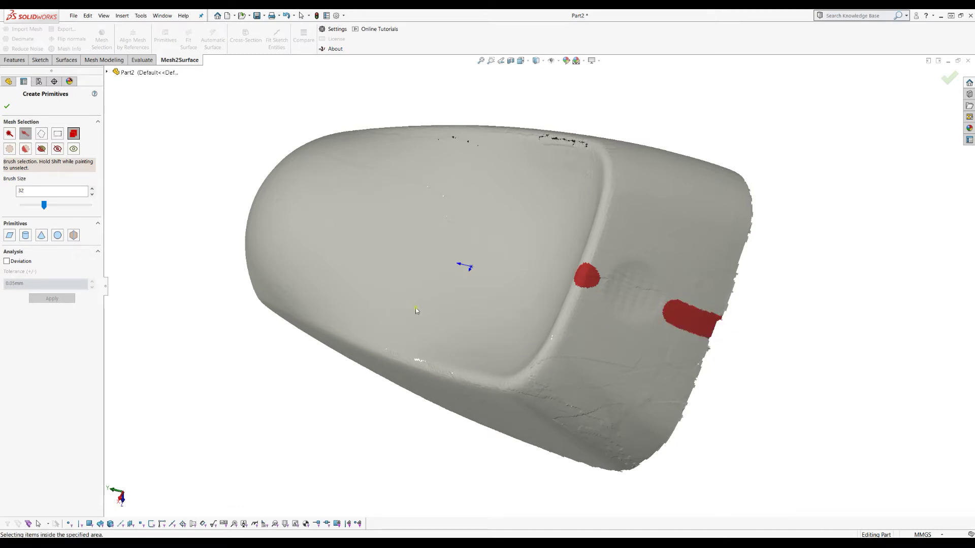
pyautogui.moveTo(430, 317)
pyautogui.mouseDown(button='middle')
pyautogui.moveTo(450, 316)
pyautogui.moveTo(452, 331)
pyautogui.mouseUp(button='middle')
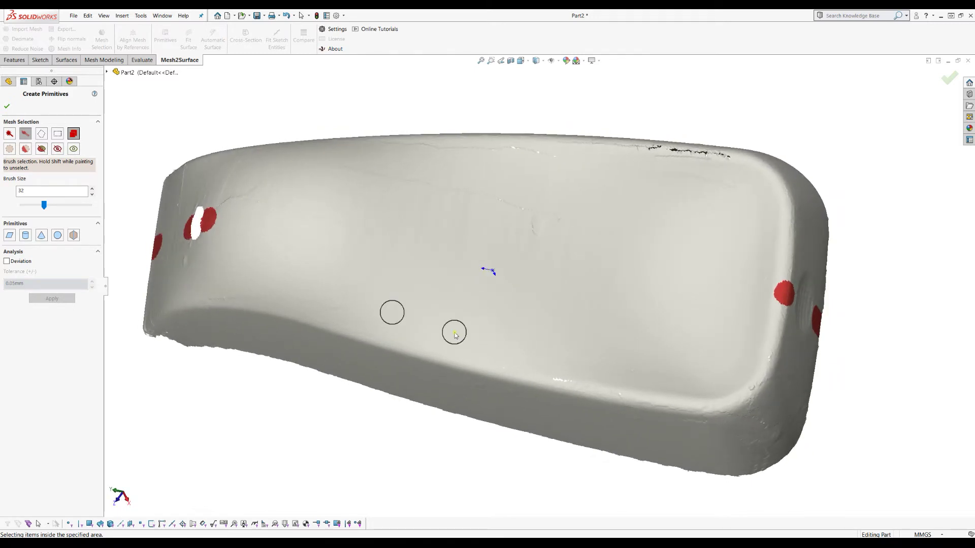
pyautogui.click(10, 236)
pyautogui.moveTo(347, 267); pyautogui.dragTo(357, 296, button='middle')
pyautogui.scroll(3, 428, 298)
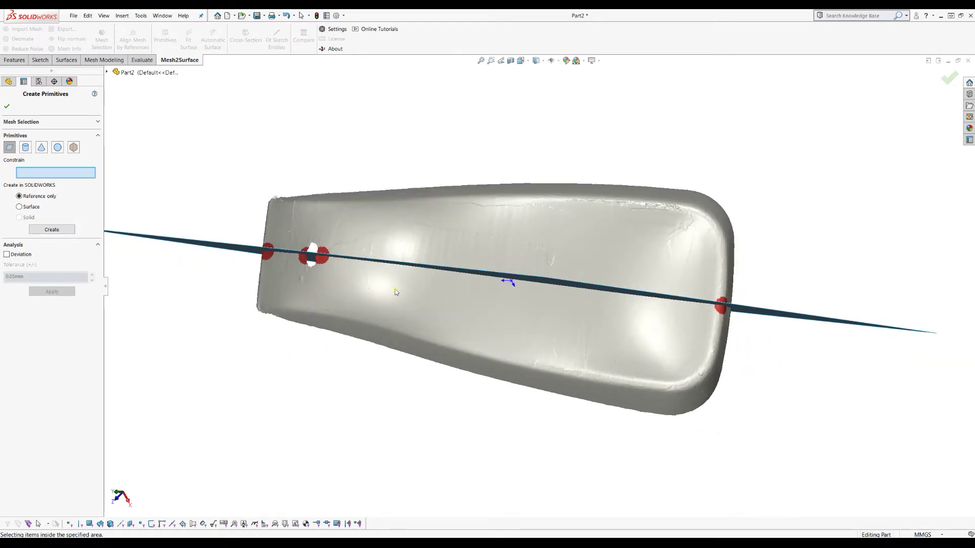
pyautogui.click(9, 148)
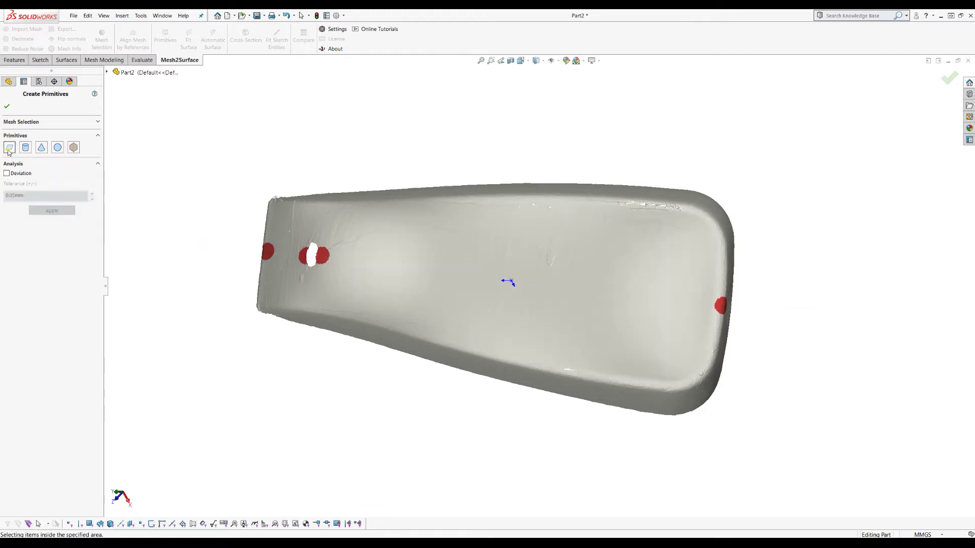
# Step: Fit a symmetry plane from the brushed centerline patches and inspect the mirrored mesh overlay from several sides
pyautogui.click(73, 147)
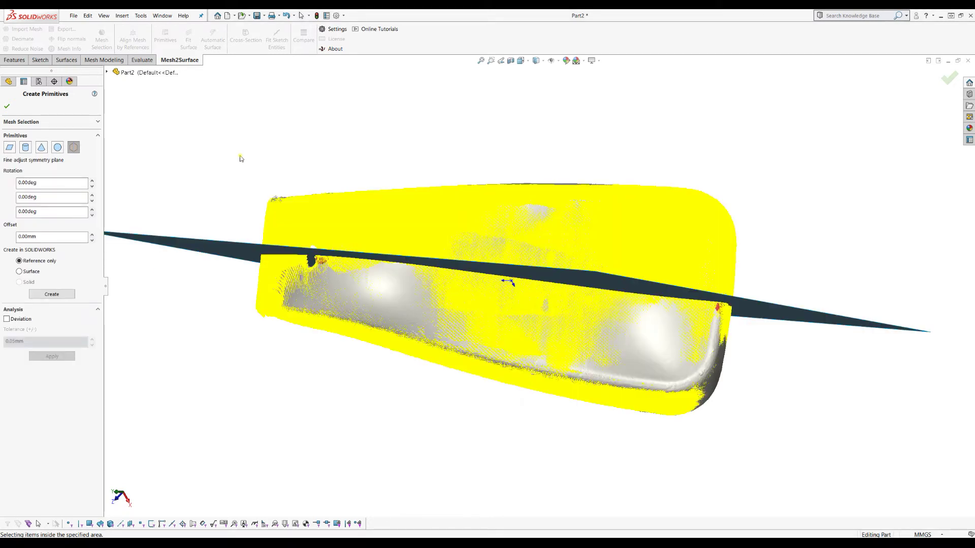
pyautogui.moveTo(643, 321); pyautogui.dragTo(467, 350, button='middle')
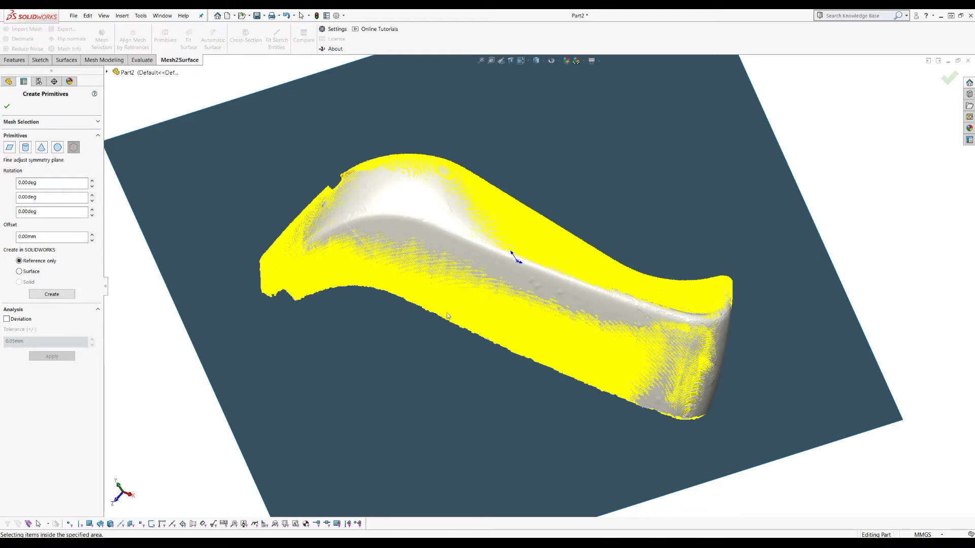
pyautogui.moveTo(643, 380); pyautogui.dragTo(706, 387, button='middle')
pyautogui.moveTo(680, 333); pyautogui.dragTo(674, 325, button='middle')
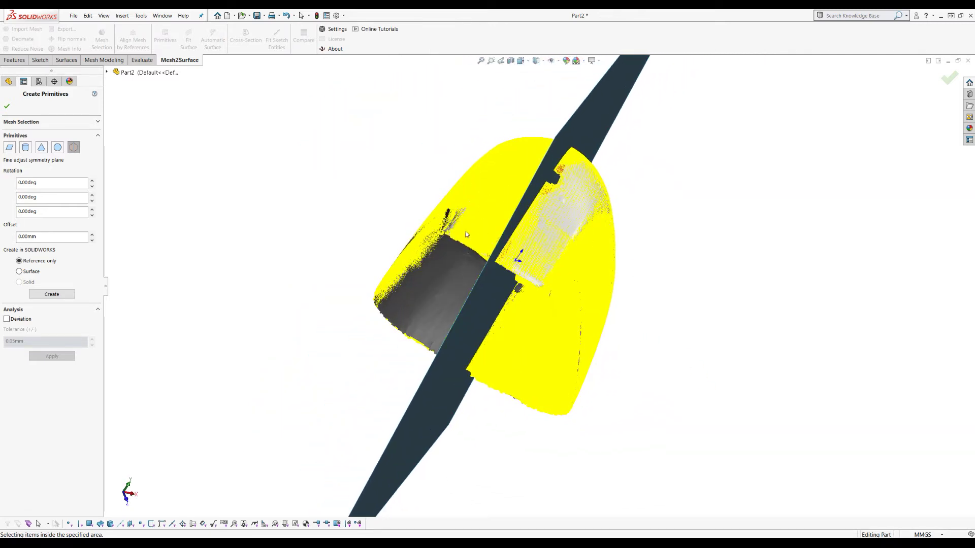
pyautogui.moveTo(435, 218); pyautogui.dragTo(352, 276, button='middle')
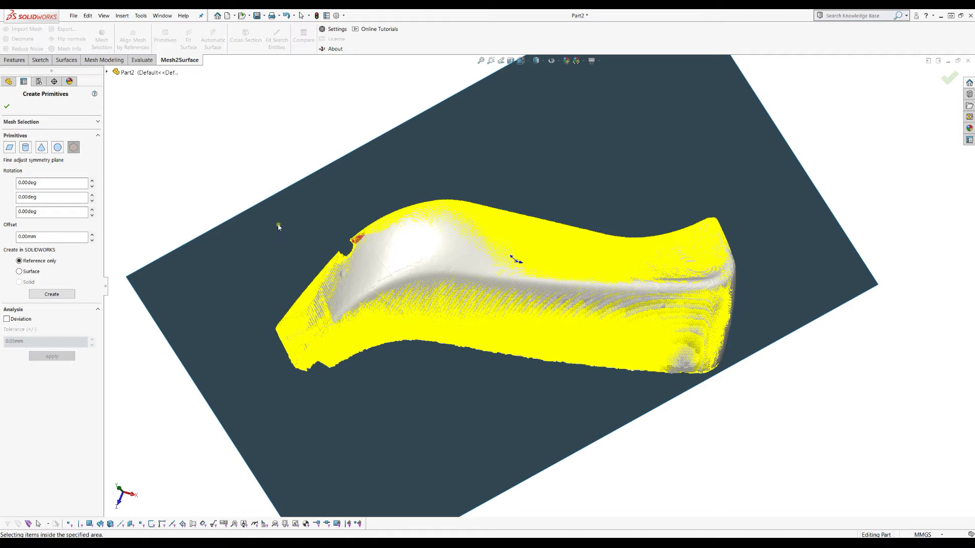
pyautogui.scroll(2, 516, 233)
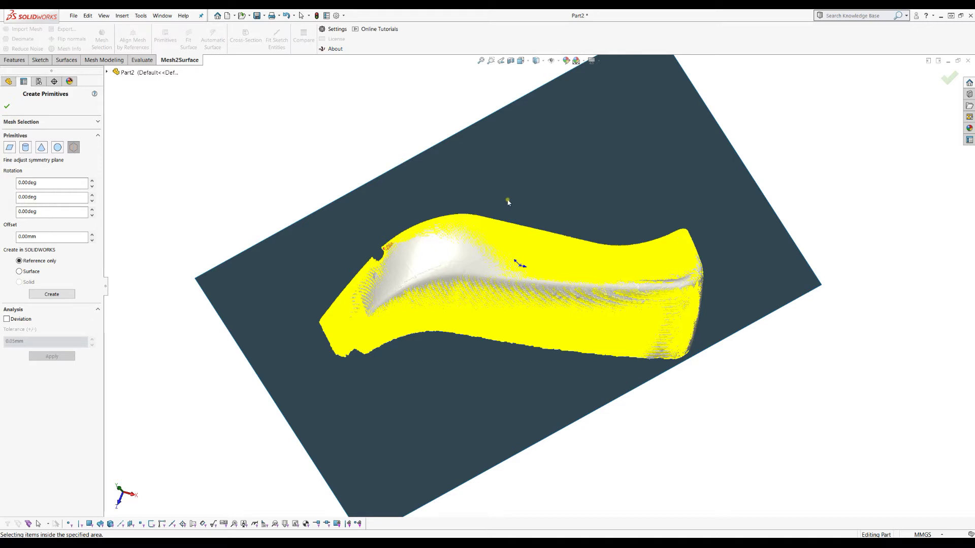
# Step: Turn on the deviation analysis for the symmetry plane and examine the color map on both halves of the knob
pyautogui.click(7, 319)
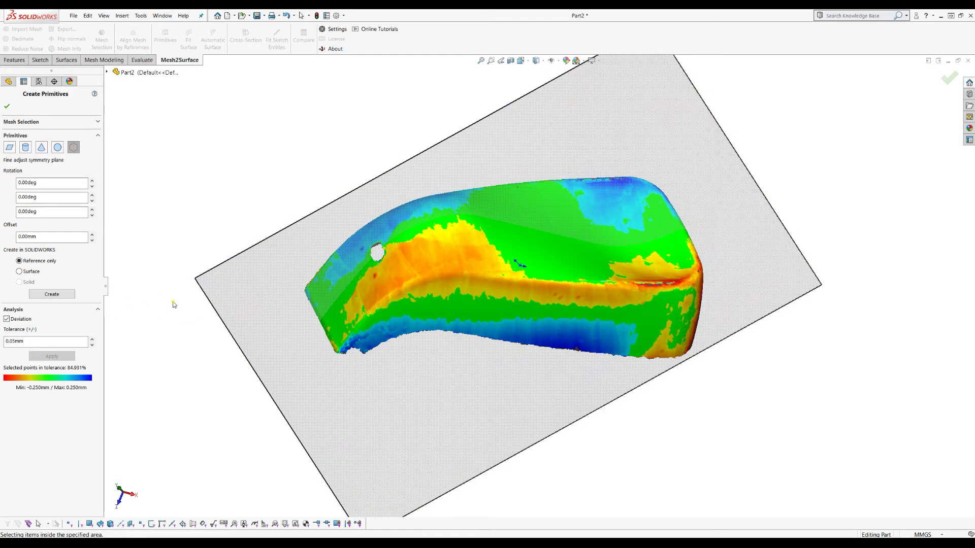
pyautogui.moveTo(411, 234); pyautogui.dragTo(413, 327, button='middle')
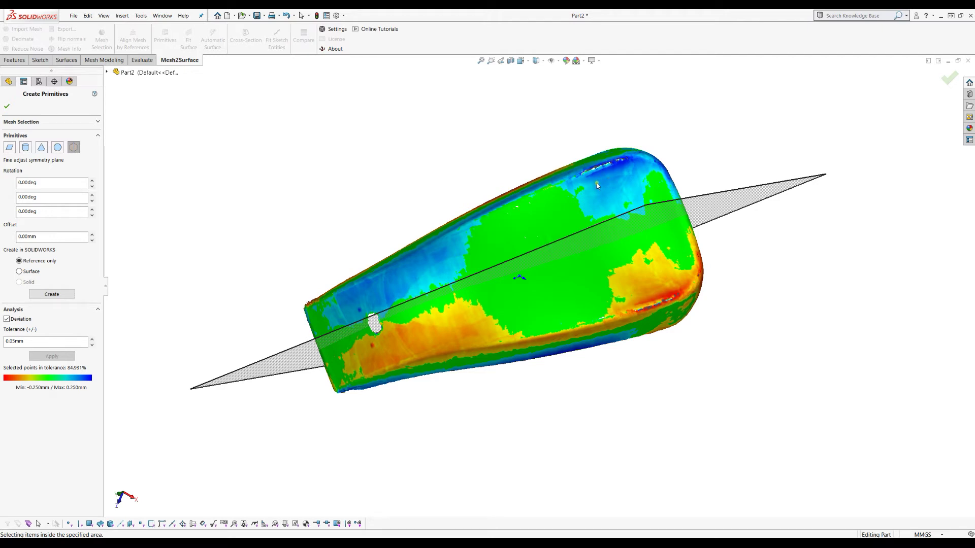
pyautogui.moveTo(767, 206); pyautogui.dragTo(768, 190, button='middle')
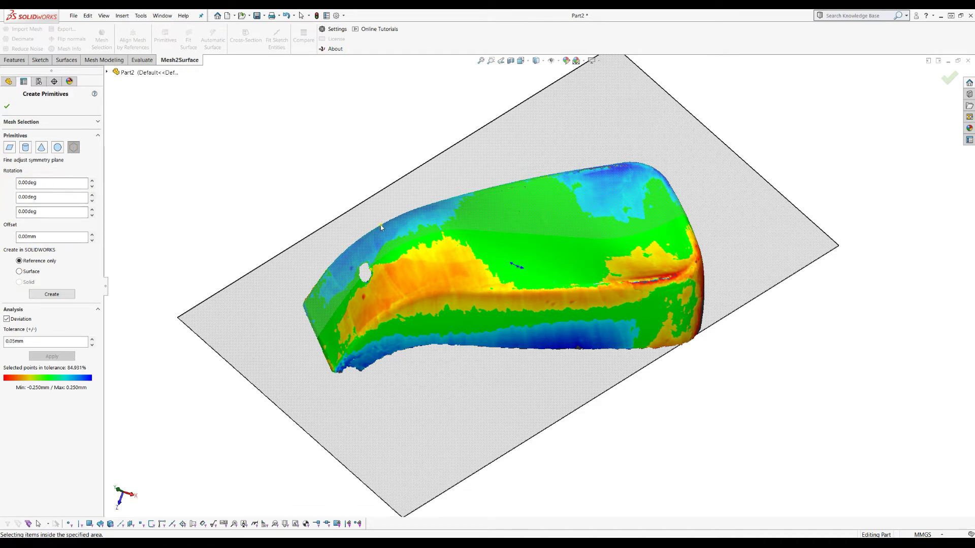
# Step: Set the symmetry plane's third rotation angle to 30 degrees
pyautogui.moveTo(460, 260); pyautogui.dragTo(452, 212, button='middle')
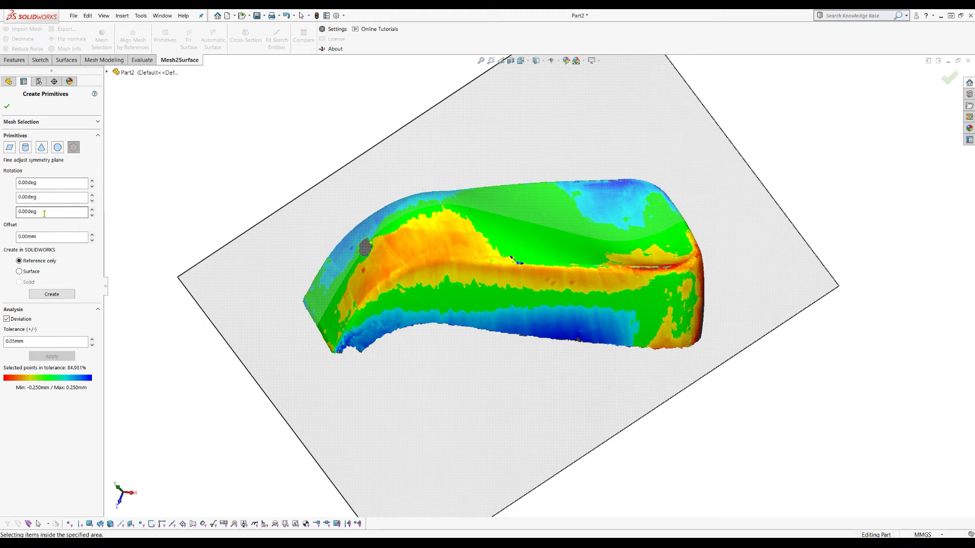
pyautogui.moveTo(524, 288); pyautogui.dragTo(528, 269, button='middle')
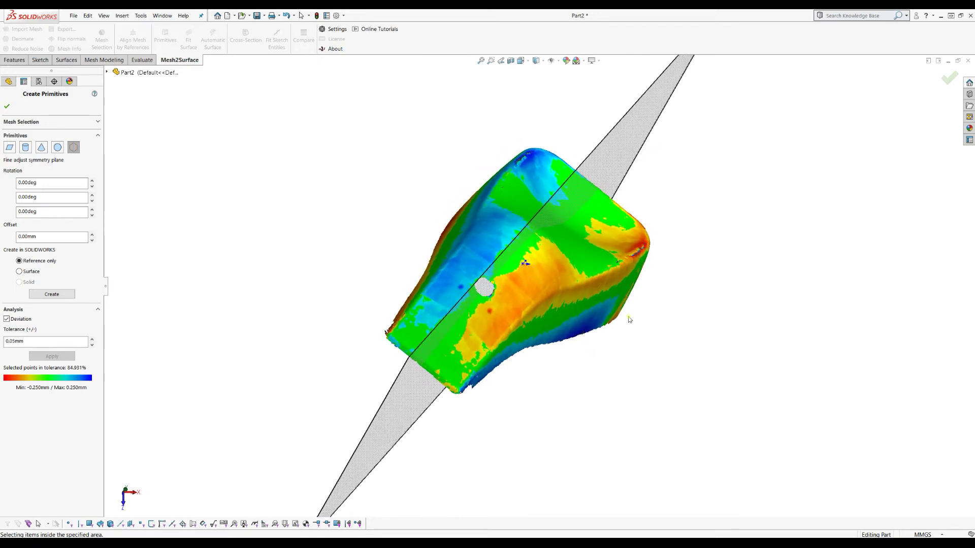
pyautogui.moveTo(626, 320); pyautogui.dragTo(568, 262, button='middle')
pyautogui.scroll(5, 568, 262)
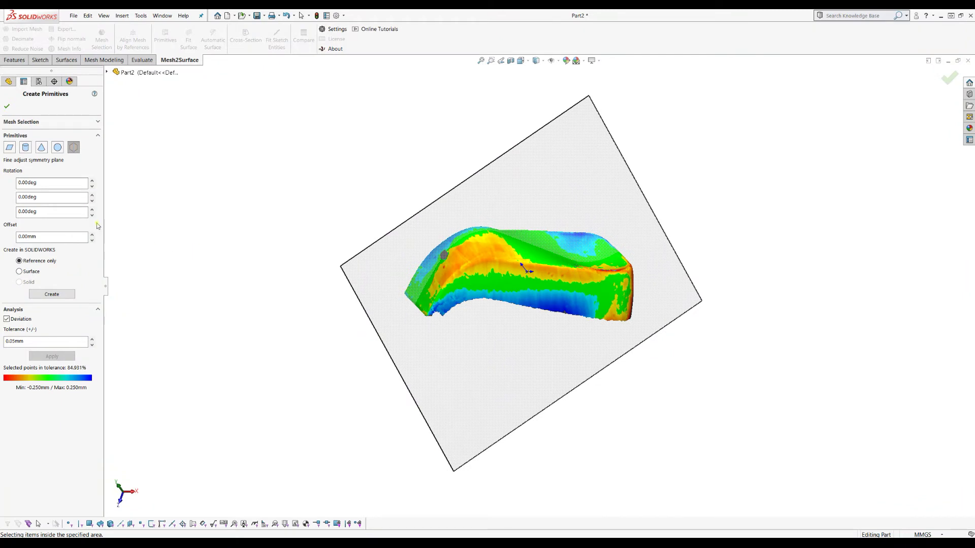
pyautogui.click(92, 210)
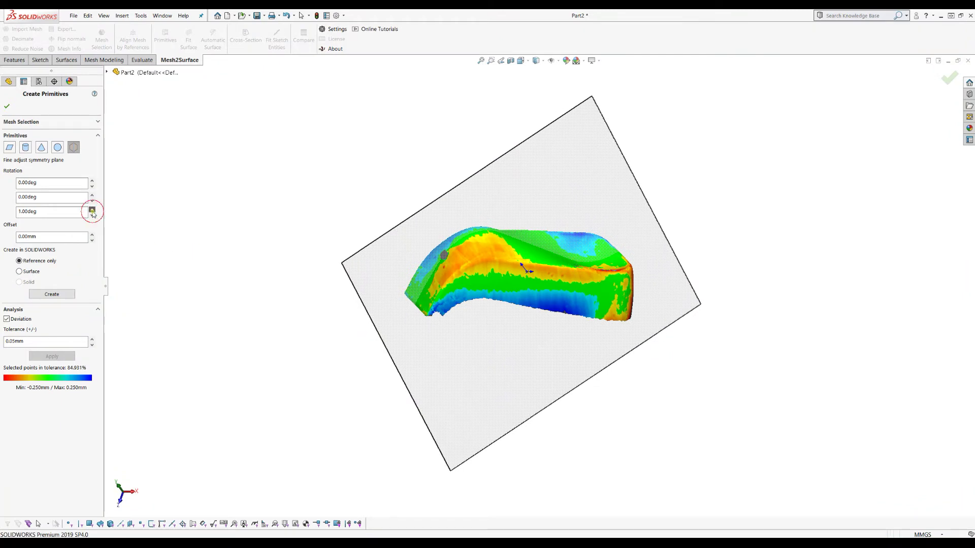
pyautogui.click(93, 212)
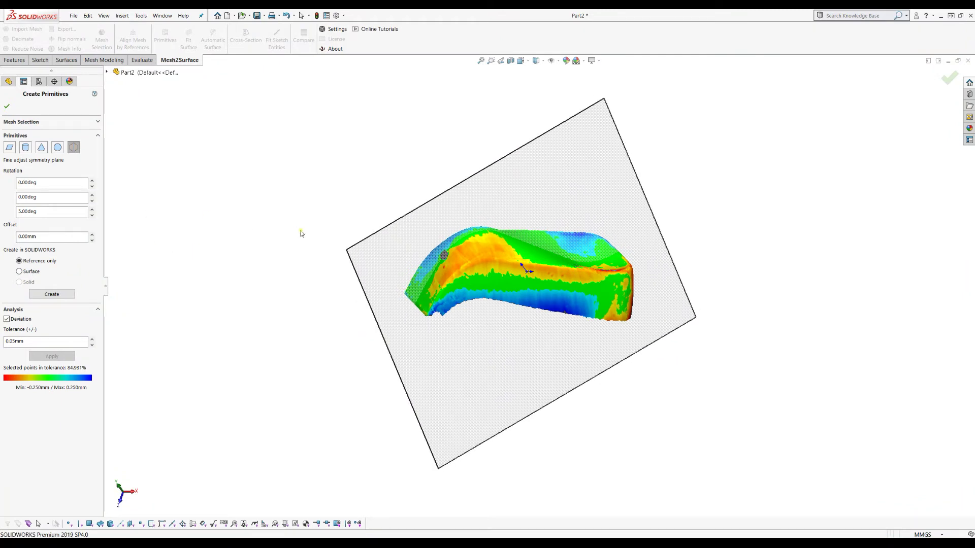
pyautogui.doubleClick(44, 214)
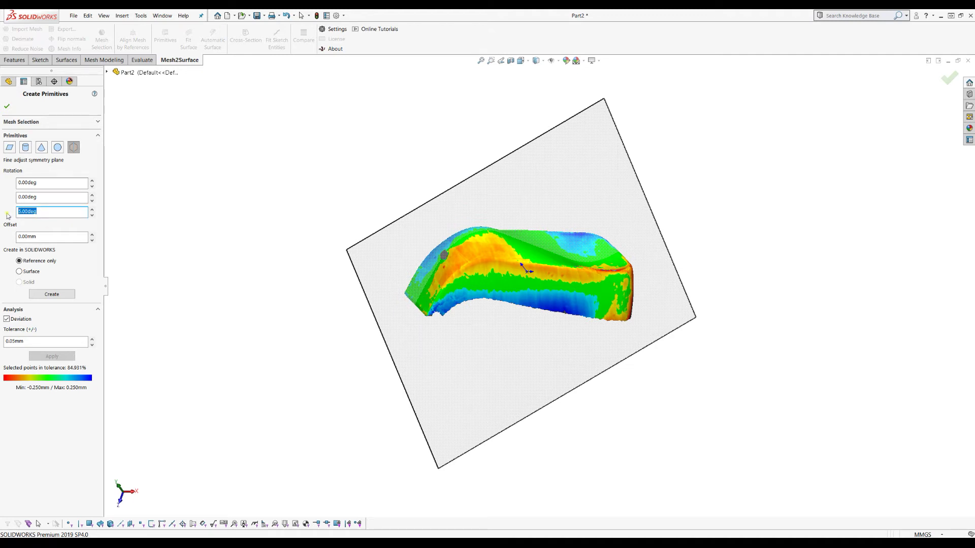
pyautogui.write('30')
pyautogui.press('Return')
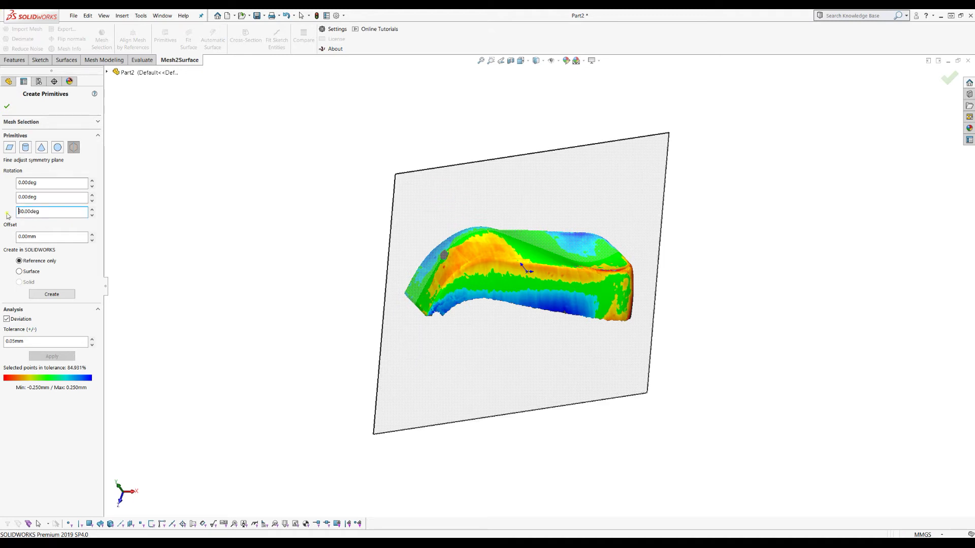
# Step: Try small first-axis rotations of the symmetry plane, up to 0.90 degrees and back to 0.60, watching the deviation map
pyautogui.moveTo(629, 325); pyautogui.dragTo(622, 260, button='middle')
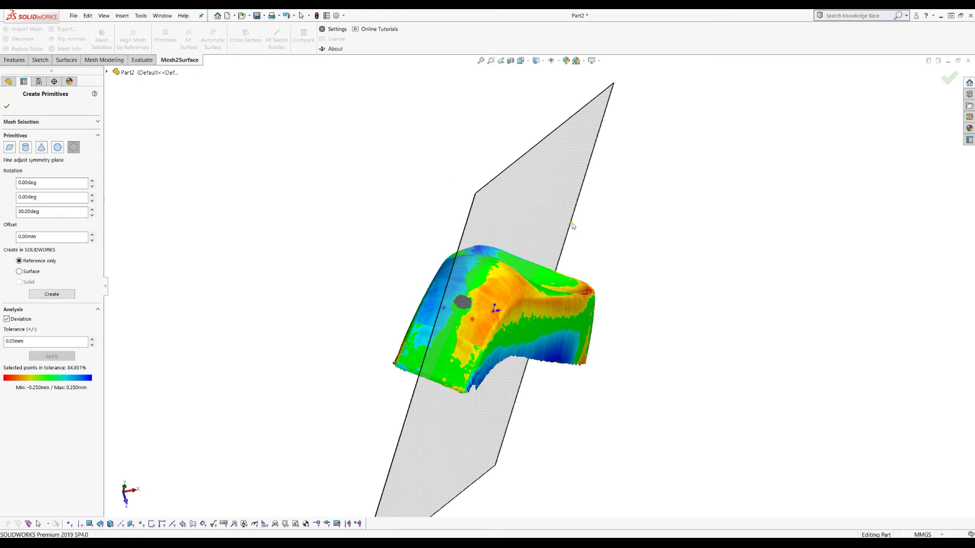
pyautogui.click(91, 181)
pyautogui.click(92, 181)
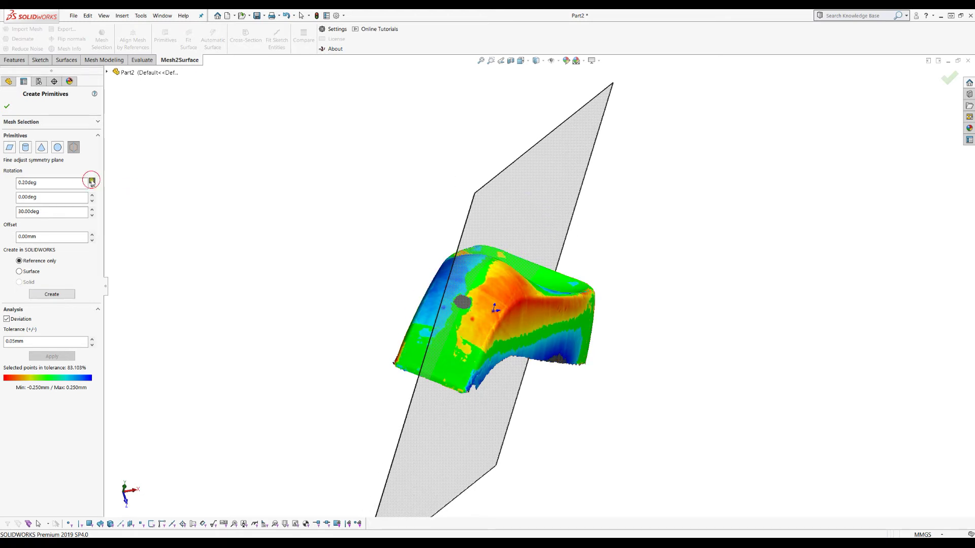
pyautogui.click(92, 182)
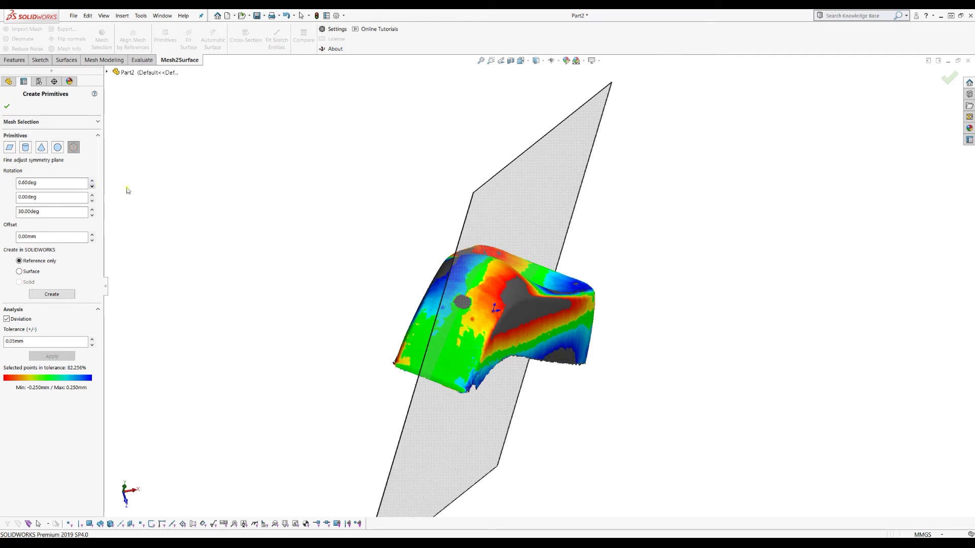
pyautogui.click(92, 181)
pyautogui.doubleClick(92, 181)
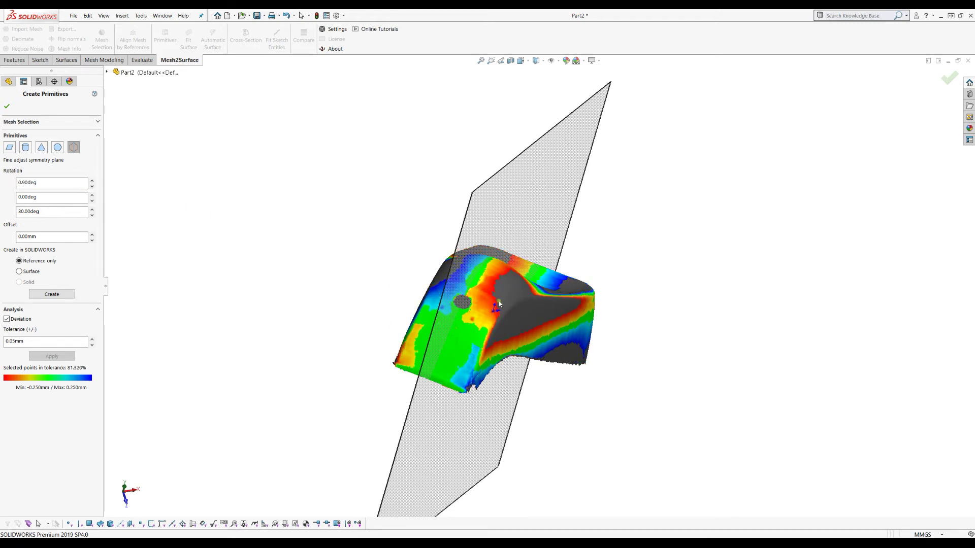
pyautogui.click(92, 186)
pyautogui.click(92, 186)
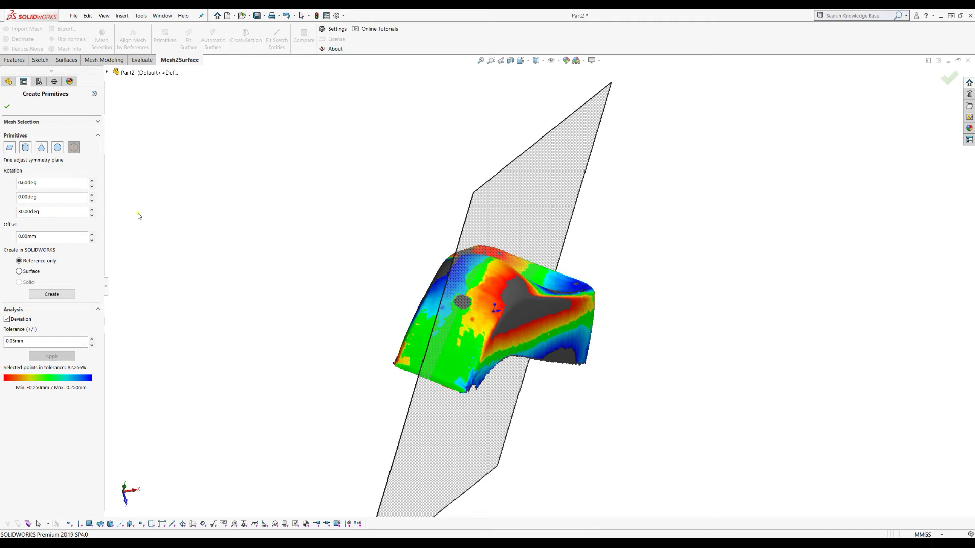
# Step: Reset the symmetry plane's first rotation angle to 0 degrees
pyautogui.moveTo(53, 183); pyautogui.dragTo(2, 183)
pyautogui.write('0')
pyautogui.press('Return')
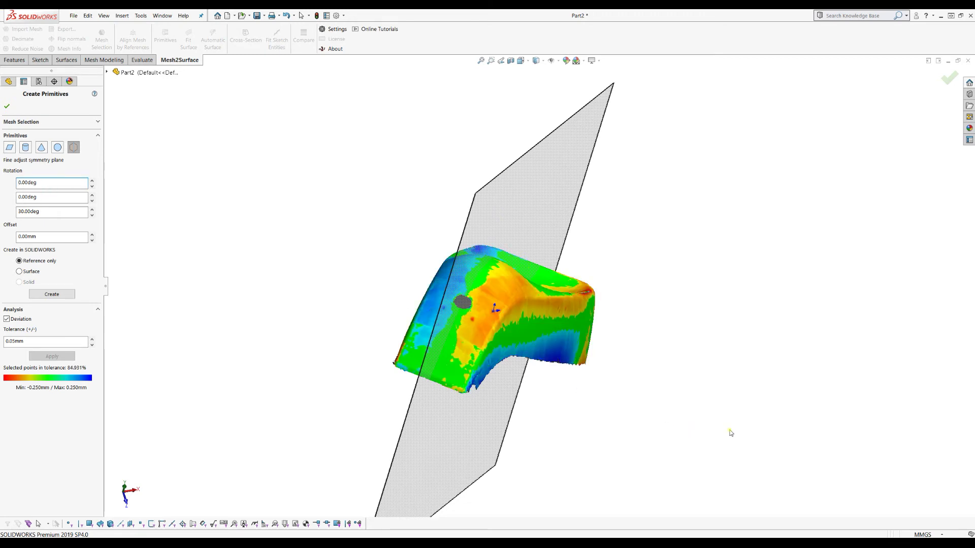
# Step: Try a 0.05 mm offset for the symmetry plane and turn off the deviation analysis to inspect the mirrored overlay
pyautogui.moveTo(810, 394); pyautogui.dragTo(782, 399, button='middle')
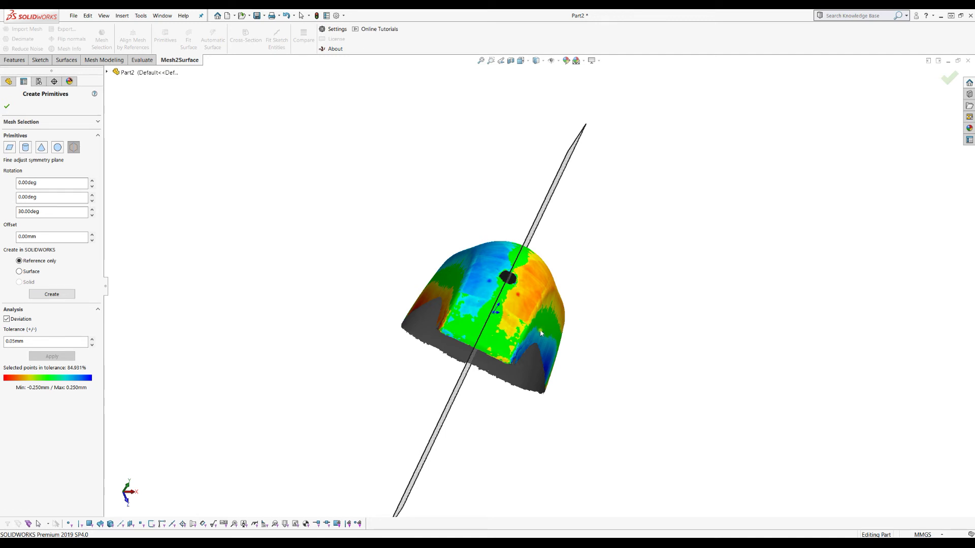
pyautogui.click(93, 236)
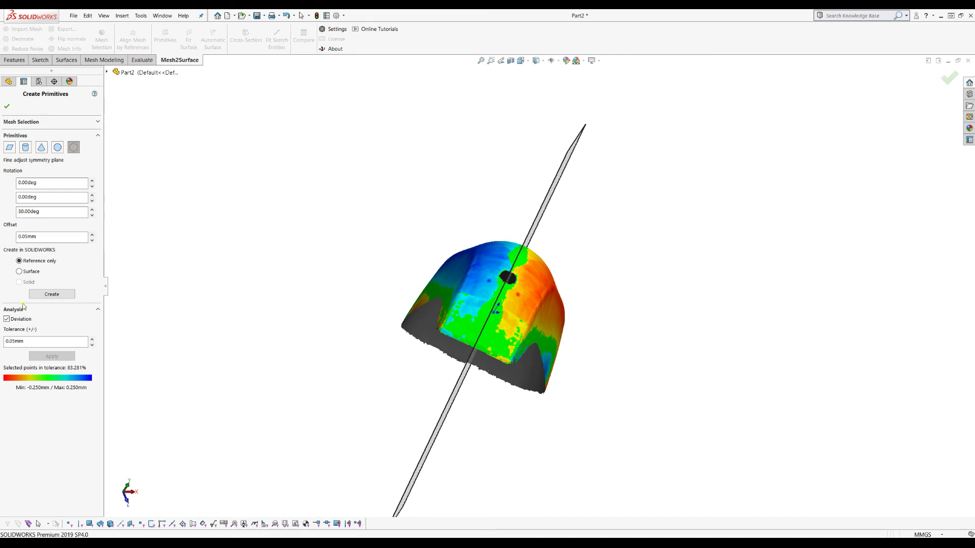
pyautogui.click(7, 320)
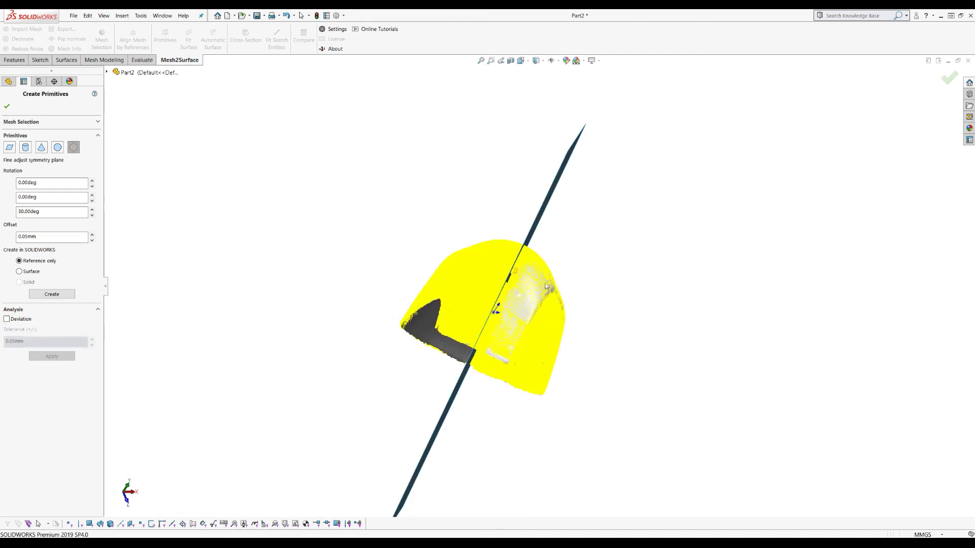
pyautogui.scroll(-5, 546, 287)
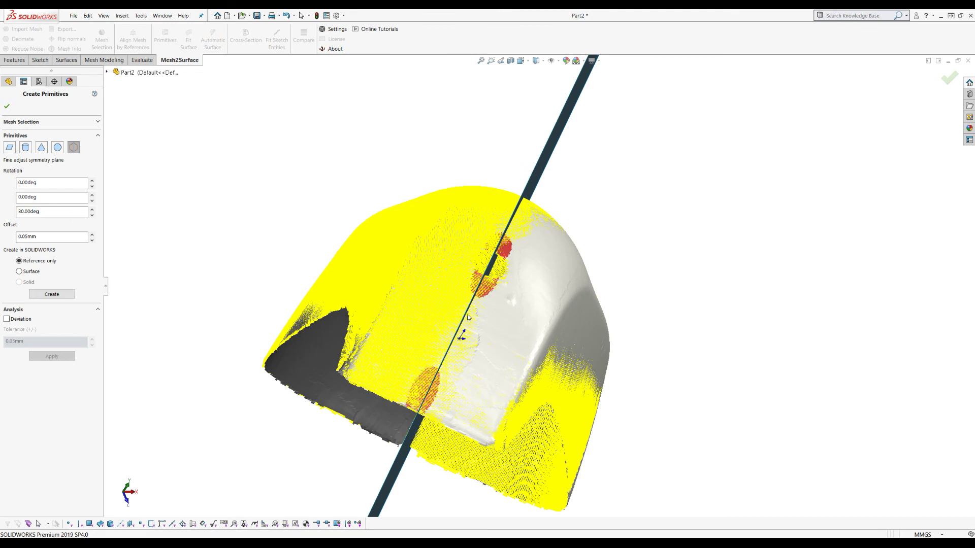
pyautogui.moveTo(442, 282); pyautogui.dragTo(442, 285, button='middle')
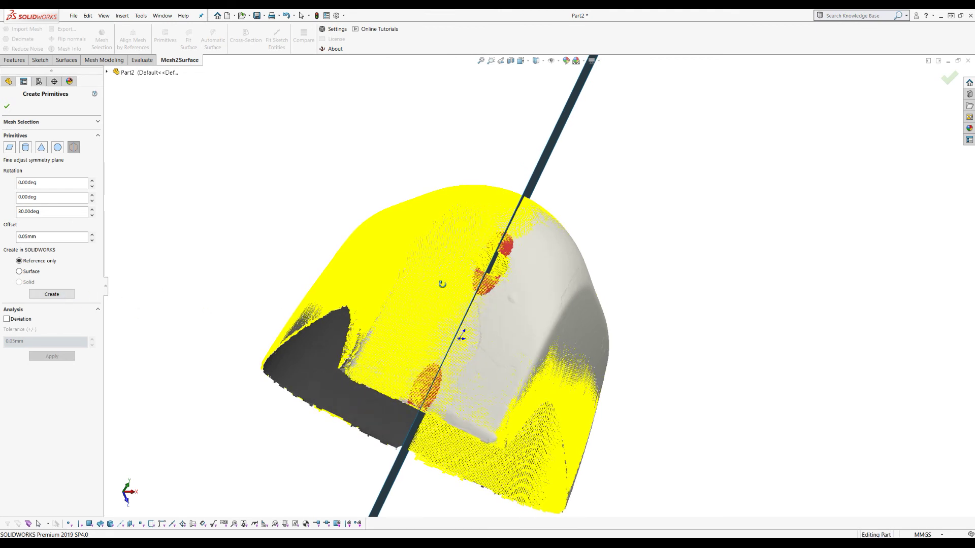
# Step: Try larger symmetry plane offsets, ending at 0.10 mm, and turn the deviation analysis back on
pyautogui.click(92, 235)
pyautogui.click(92, 235)
pyautogui.click(92, 234)
pyautogui.click(92, 235)
pyautogui.click(92, 235)
pyautogui.click(92, 235)
pyautogui.click(92, 235)
pyautogui.click(92, 235)
pyautogui.click(93, 235)
pyautogui.click(92, 241)
pyautogui.click(93, 241)
pyautogui.click(92, 241)
pyautogui.click(93, 240)
pyautogui.click(6, 319)
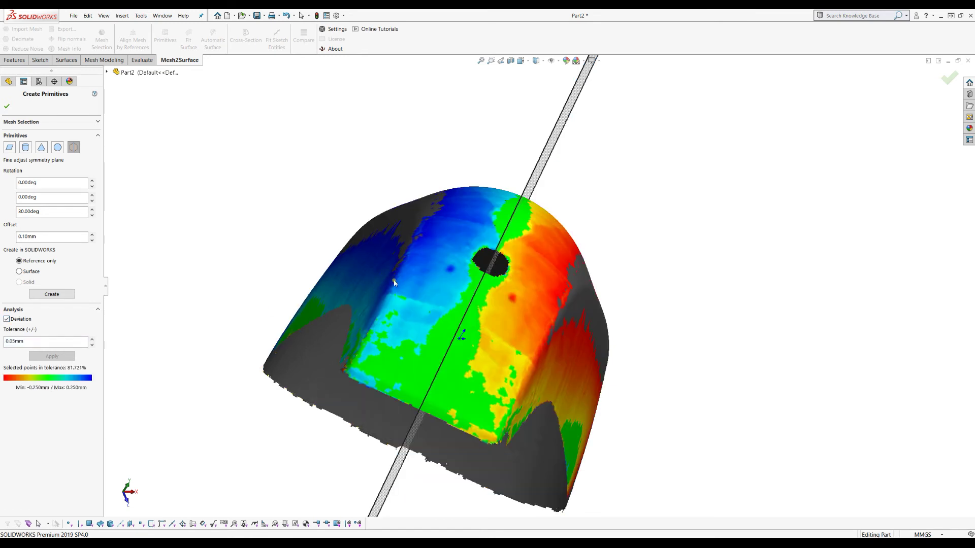
# Step: Reduce the symmetry plane's offset to 0.01 mm while checking the deviation map on both halves of the knob
pyautogui.moveTo(401, 294); pyautogui.dragTo(423, 326, button='middle')
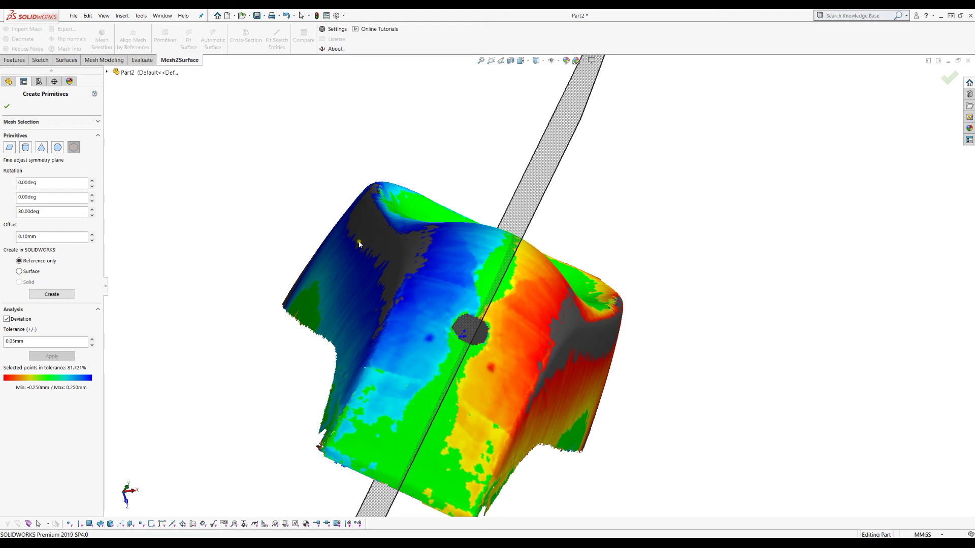
pyautogui.click(93, 241)
pyautogui.click(93, 241)
pyautogui.click(92, 241)
pyautogui.click(93, 241)
pyautogui.click(93, 242)
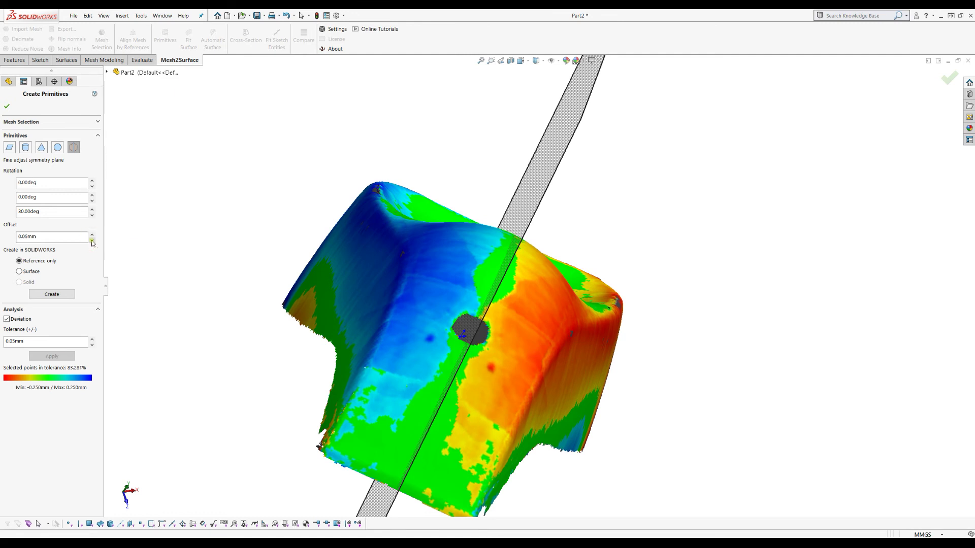
pyautogui.click(93, 242)
pyautogui.click(92, 241)
pyautogui.click(92, 241)
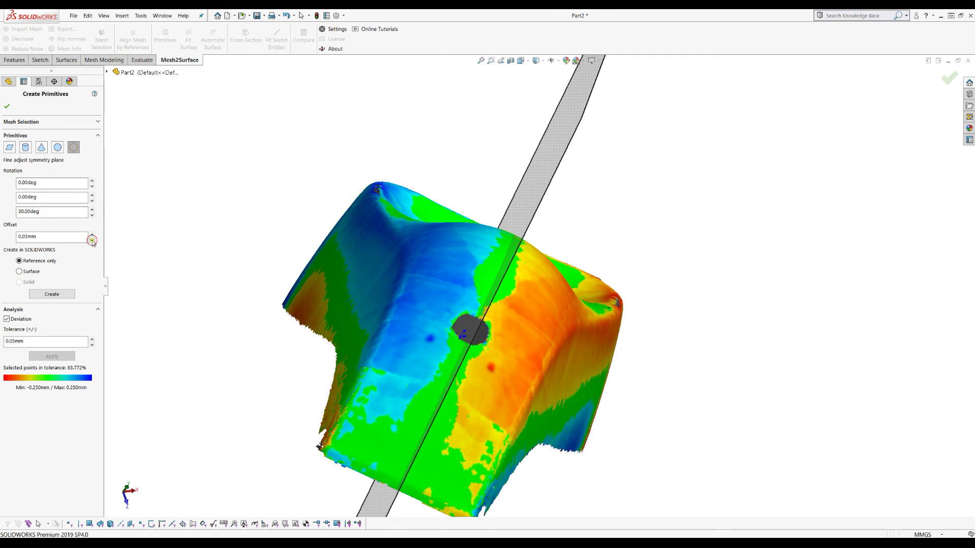
pyautogui.click(93, 242)
pyautogui.click(92, 241)
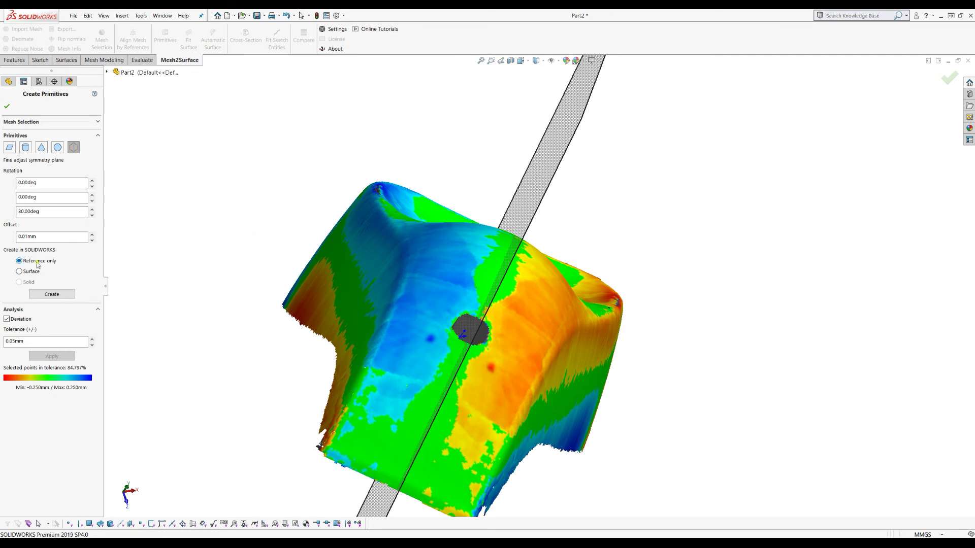
# Step: Create the symmetry plane as reference only and finish the primitives command
pyautogui.click(62, 295)
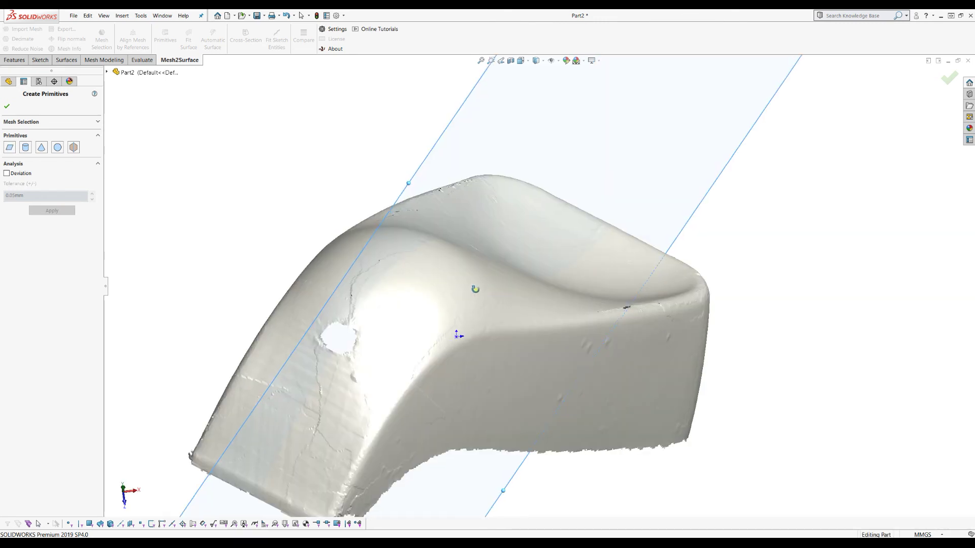
pyautogui.click(6, 106)
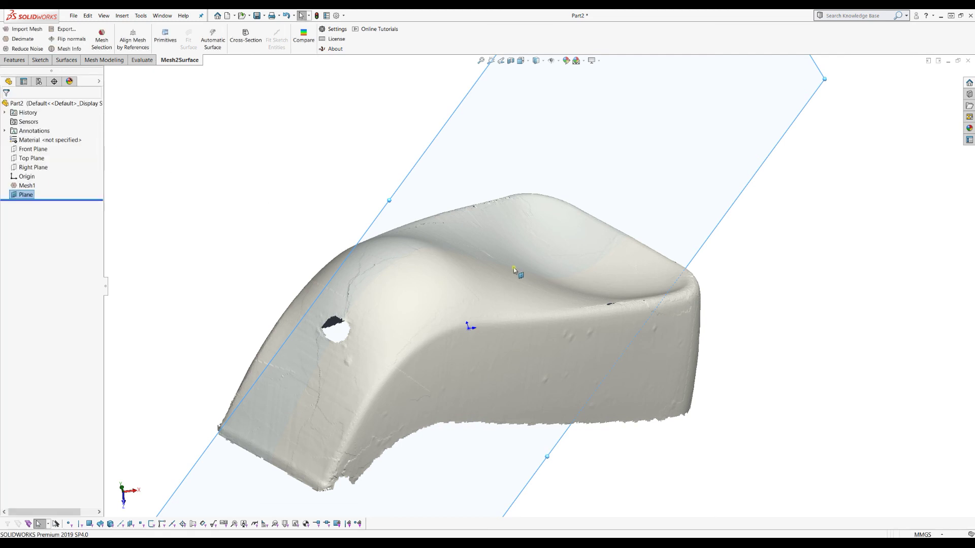
# Step: Align the mesh by references, mapping the created symmetry plane to the Front Plane (OXY)
pyautogui.moveTo(500, 280); pyautogui.dragTo(390, 207, button='middle')
pyautogui.click(136, 43)
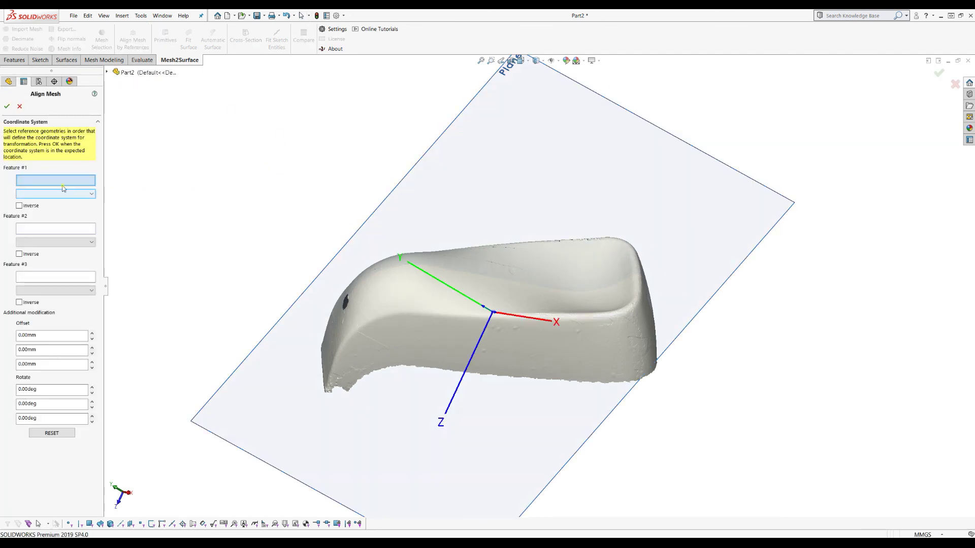
pyautogui.click(419, 179)
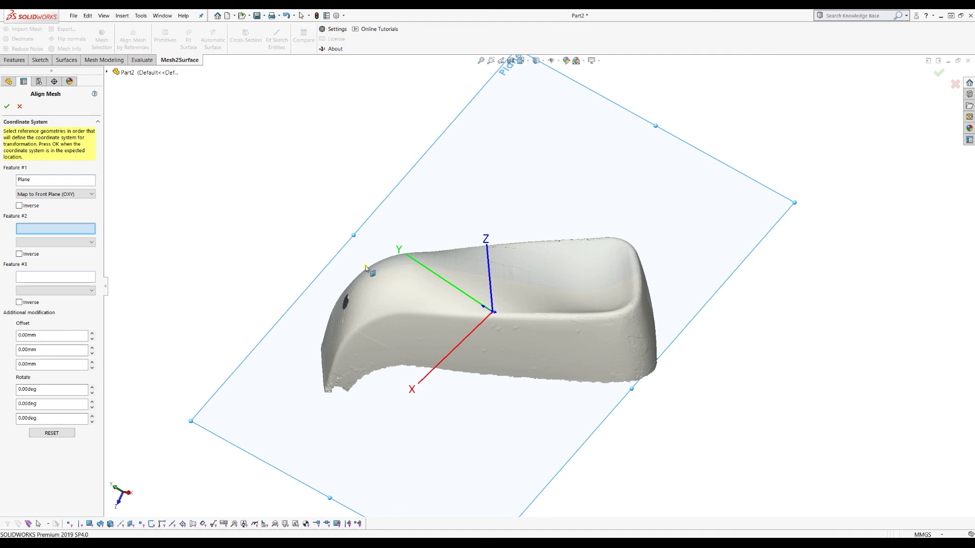
pyautogui.moveTo(474, 210); pyautogui.dragTo(459, 340, button='middle')
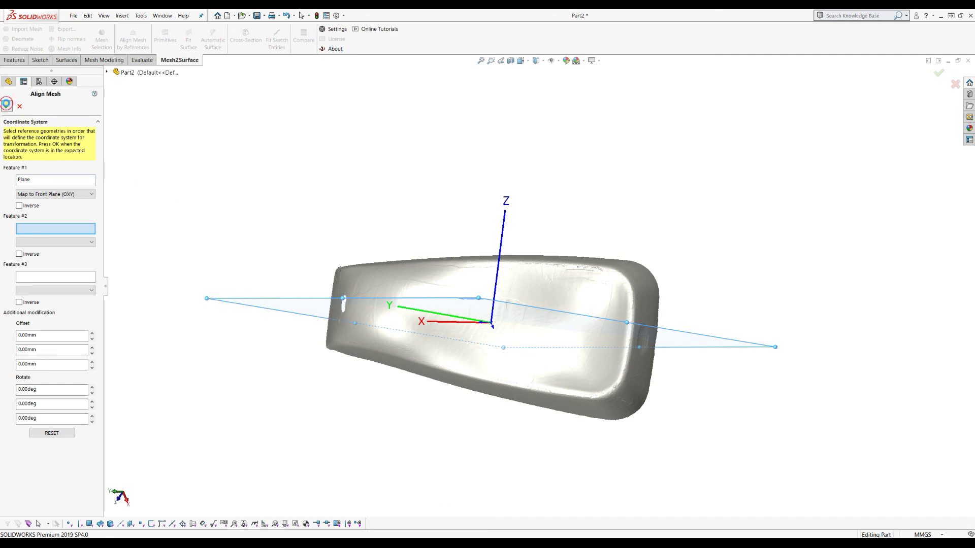
pyautogui.click(7, 106)
# Step: Delete the leftover symmetry reference plane used for the alignment
pyautogui.click(503, 318)
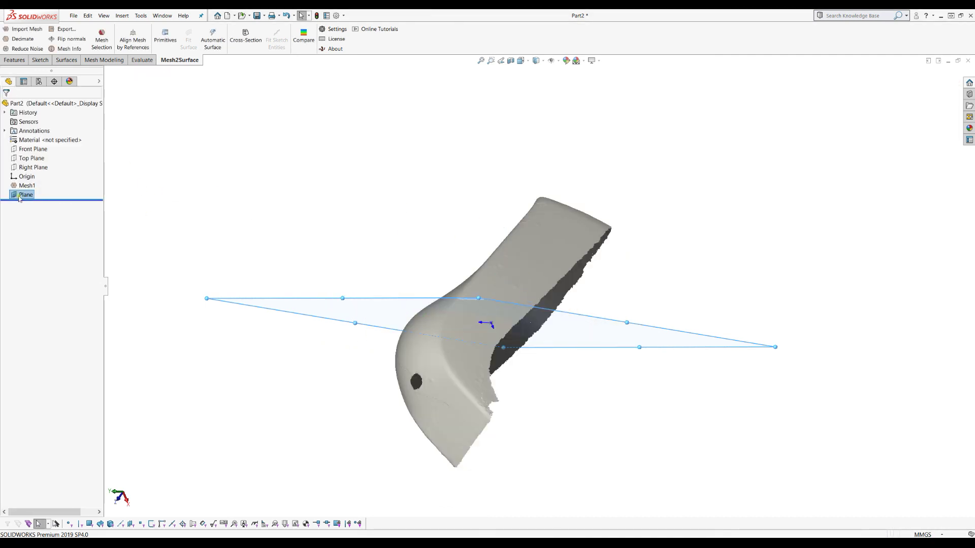
pyautogui.rightClick(18, 198)
pyautogui.click(51, 256)
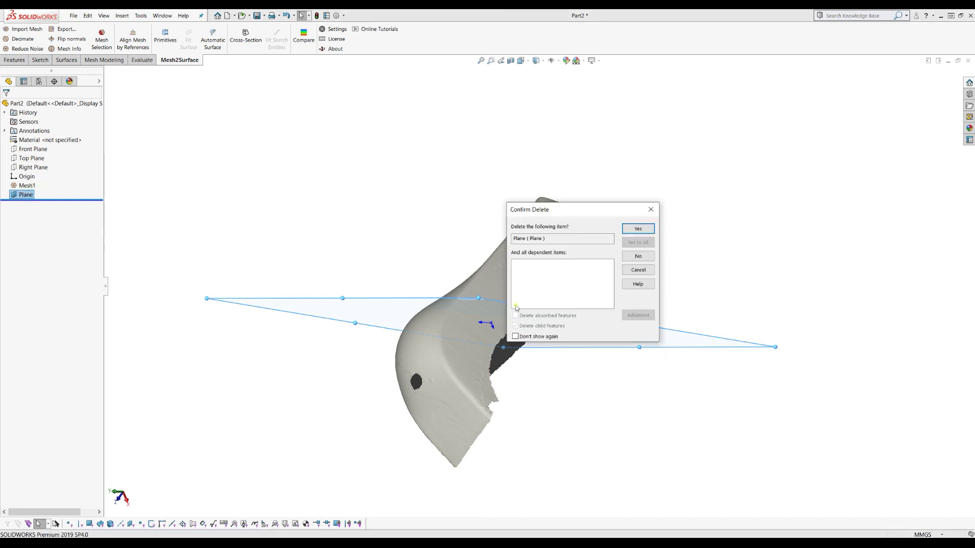
pyautogui.click(639, 229)
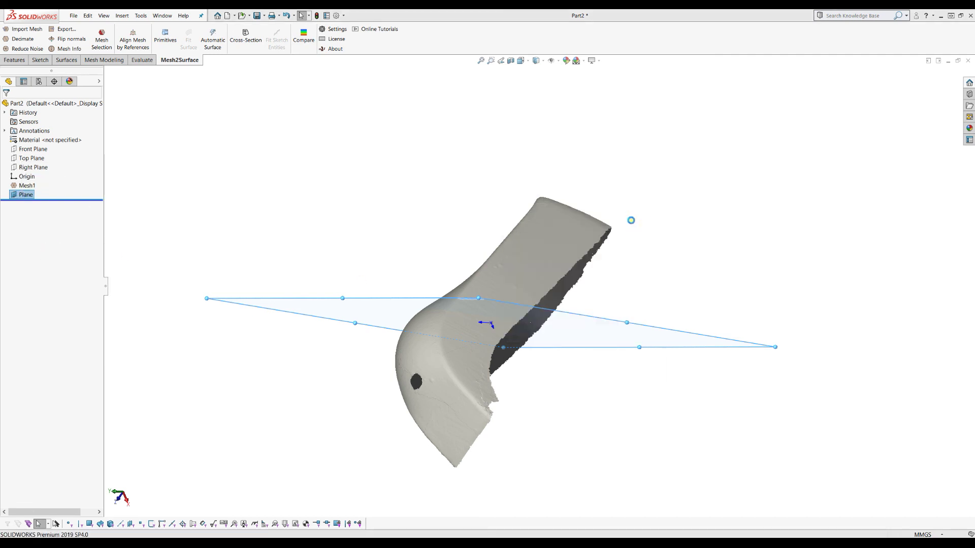
# Step: Check the mesh alignment in the Front and Top views, highlighting the Front Plane against the knob's centerline
pyautogui.click(521, 61)
pyautogui.click(531, 93)
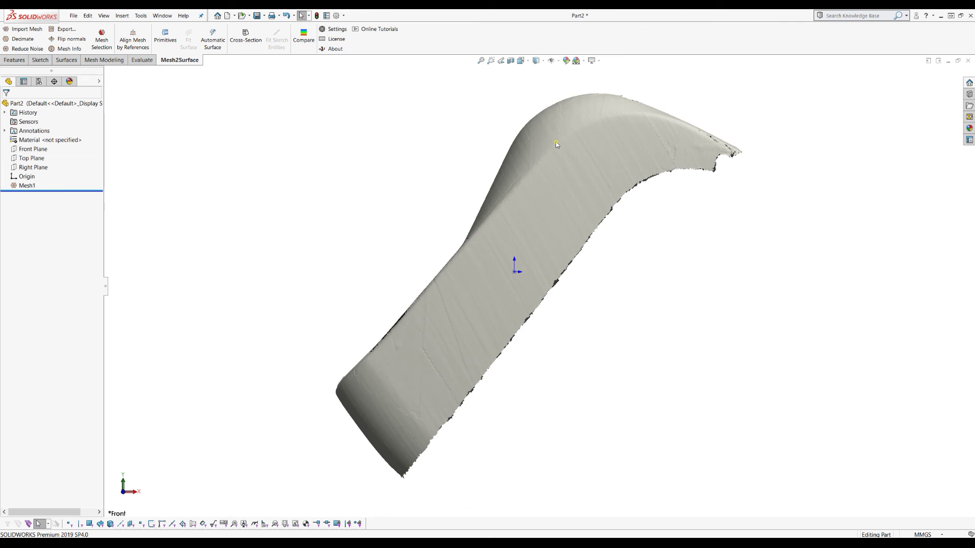
pyautogui.click(523, 62)
pyautogui.click(519, 104)
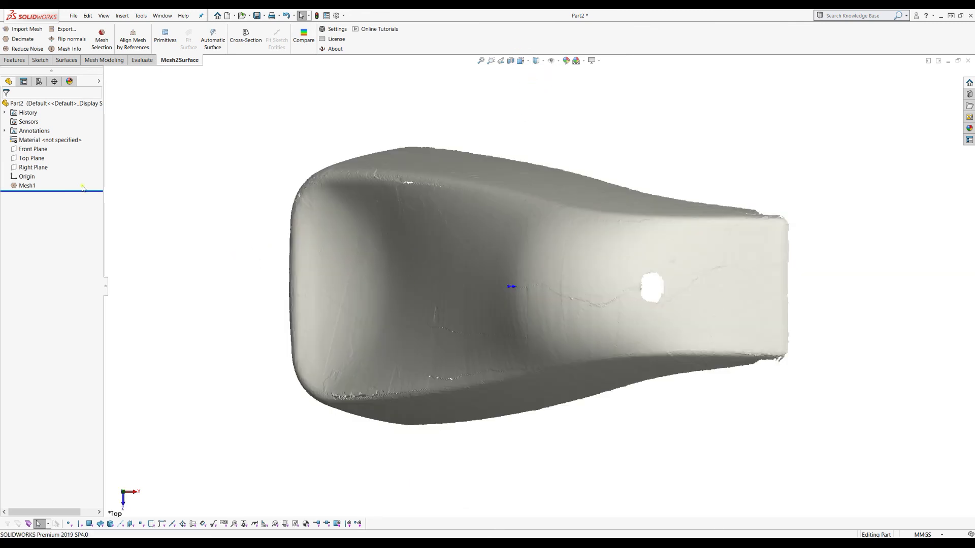
pyautogui.click(32, 149)
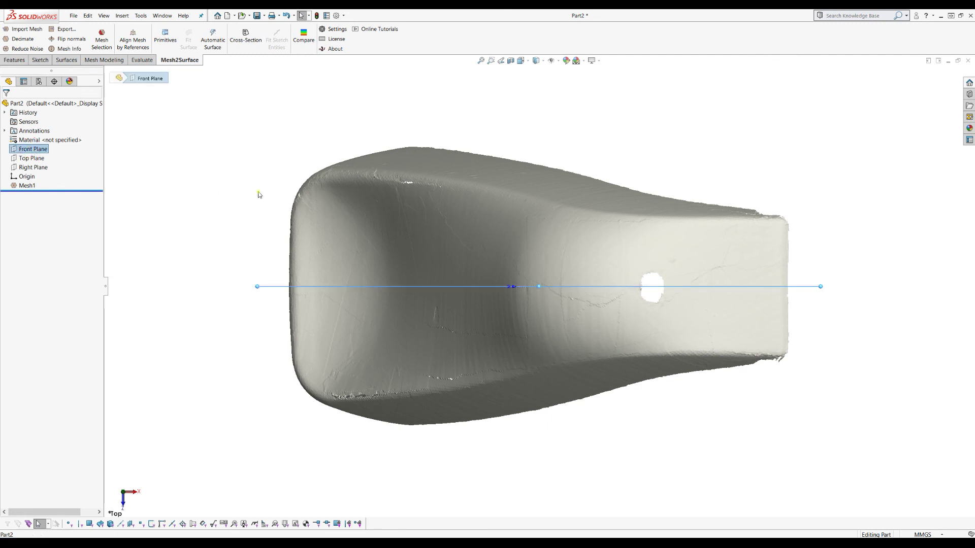